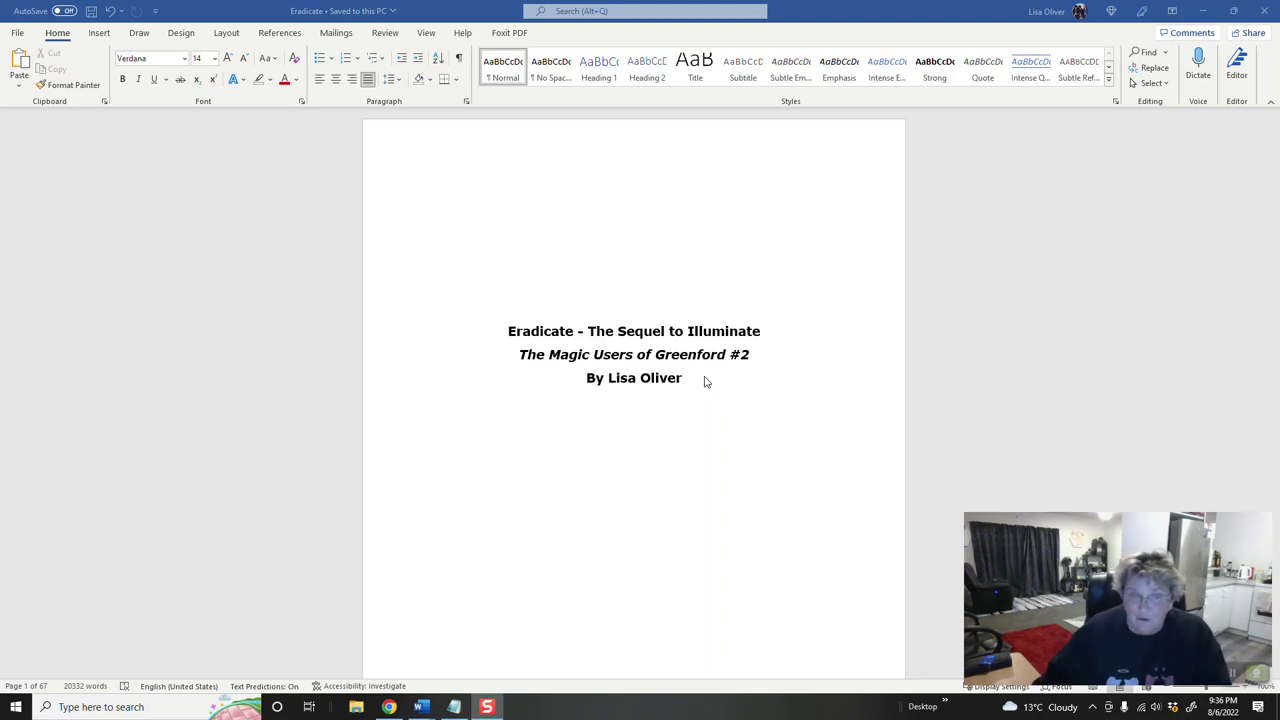
Step: Highlight in yellow the Prologue passage from "Lucifer shook his head with a smile" through "considered unnecessary things."
{"action": "scroll", "coordinate": [704, 381], "scroll_direction": "down", "scroll_amount": 10}
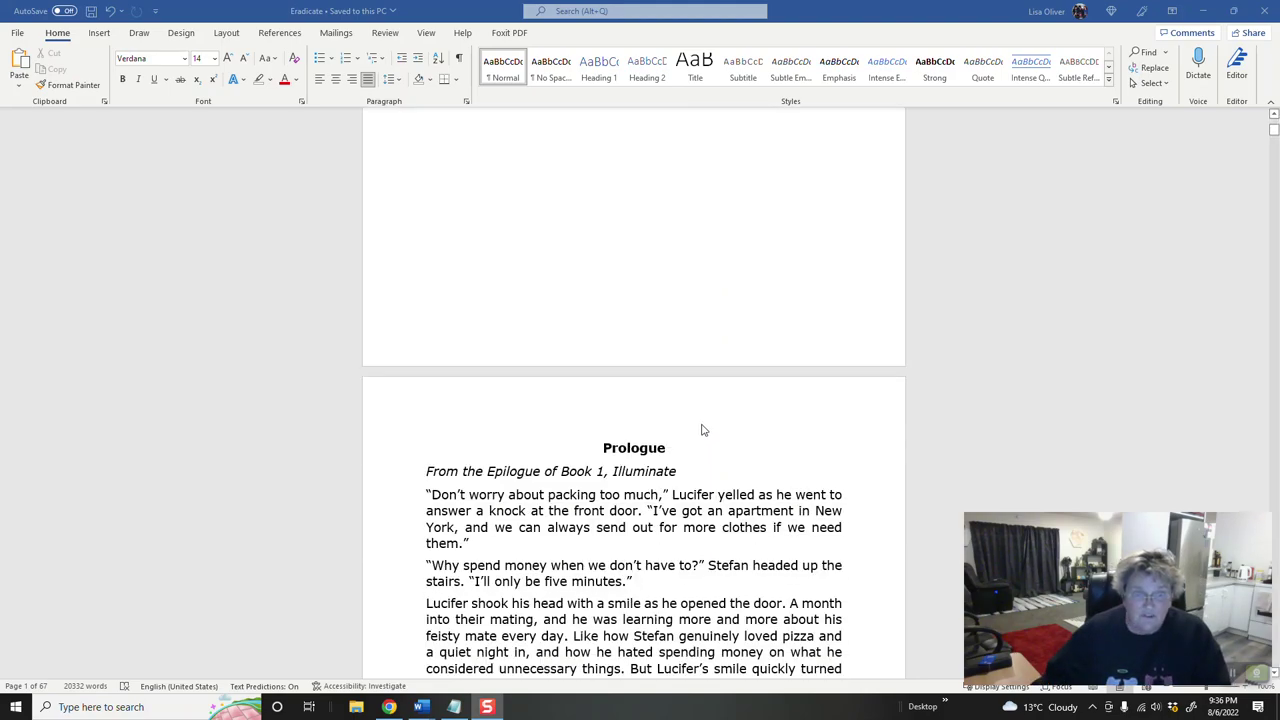
{"action": "scroll", "coordinate": [694, 467], "scroll_direction": "down", "scroll_amount": 3}
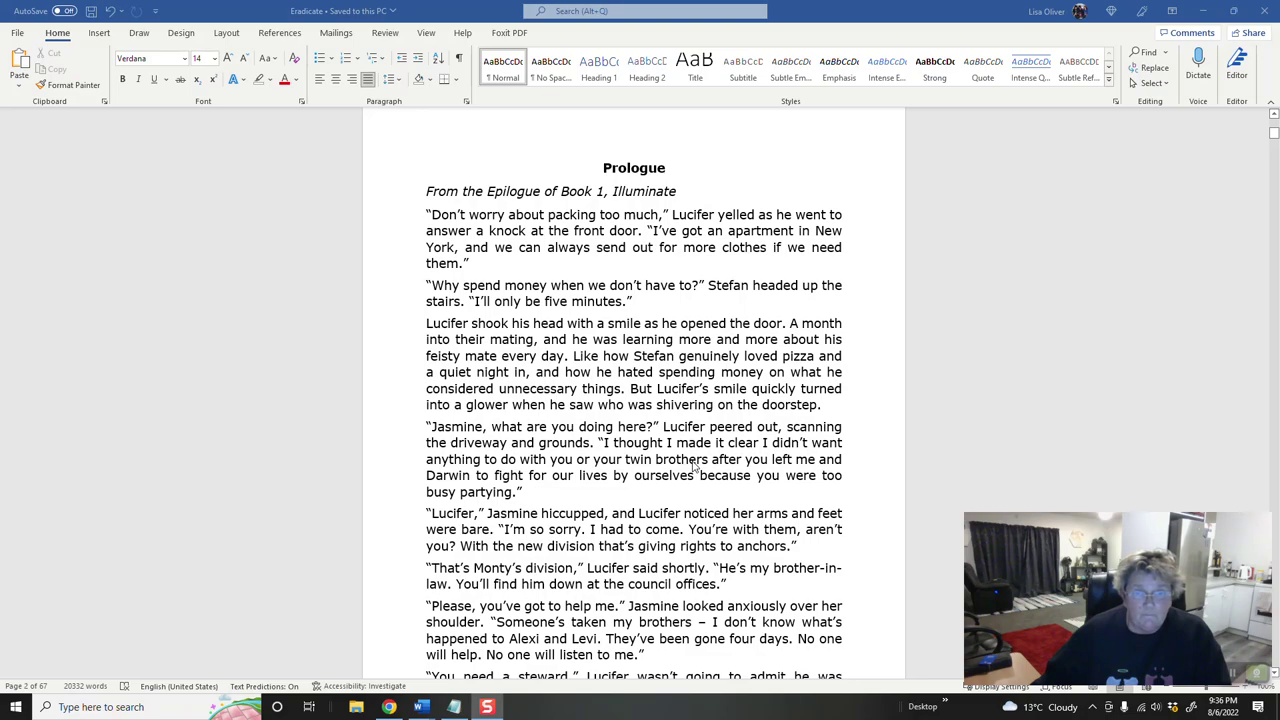
{"action": "scroll", "coordinate": [694, 467], "scroll_direction": "down", "scroll_amount": 1}
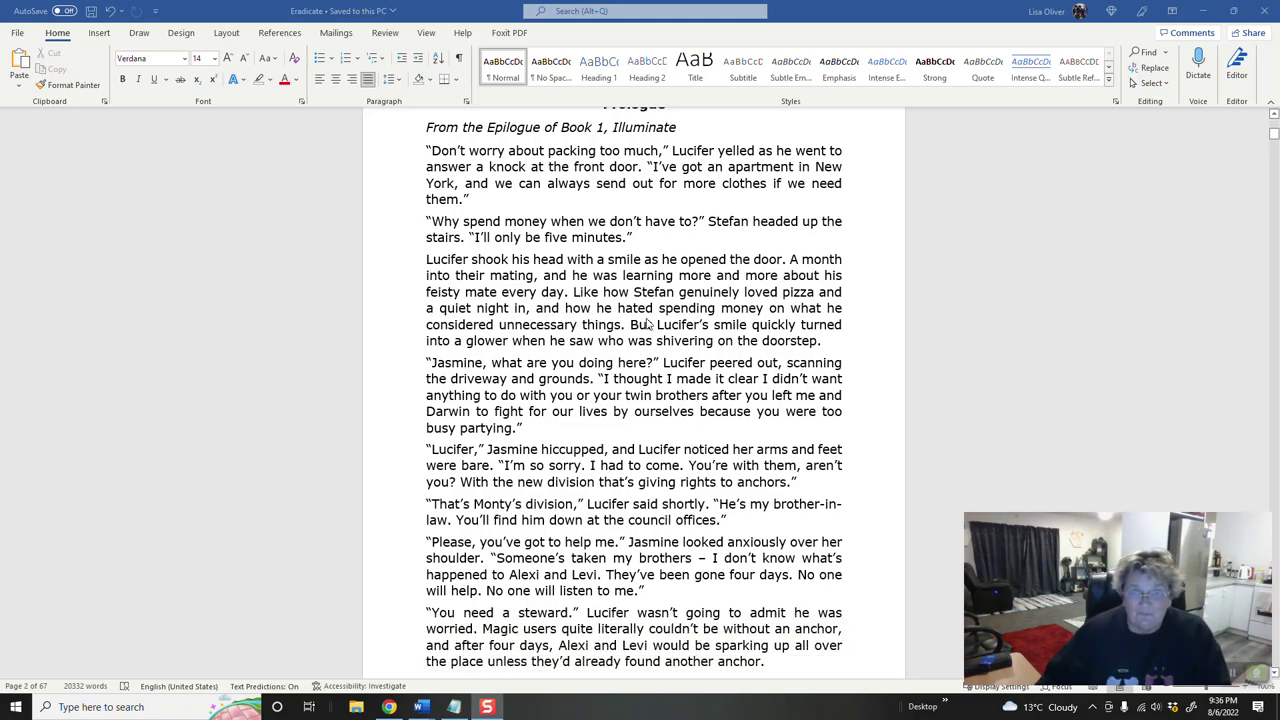
{"action": "scroll", "coordinate": [651, 325], "scroll_direction": "down", "scroll_amount": 1}
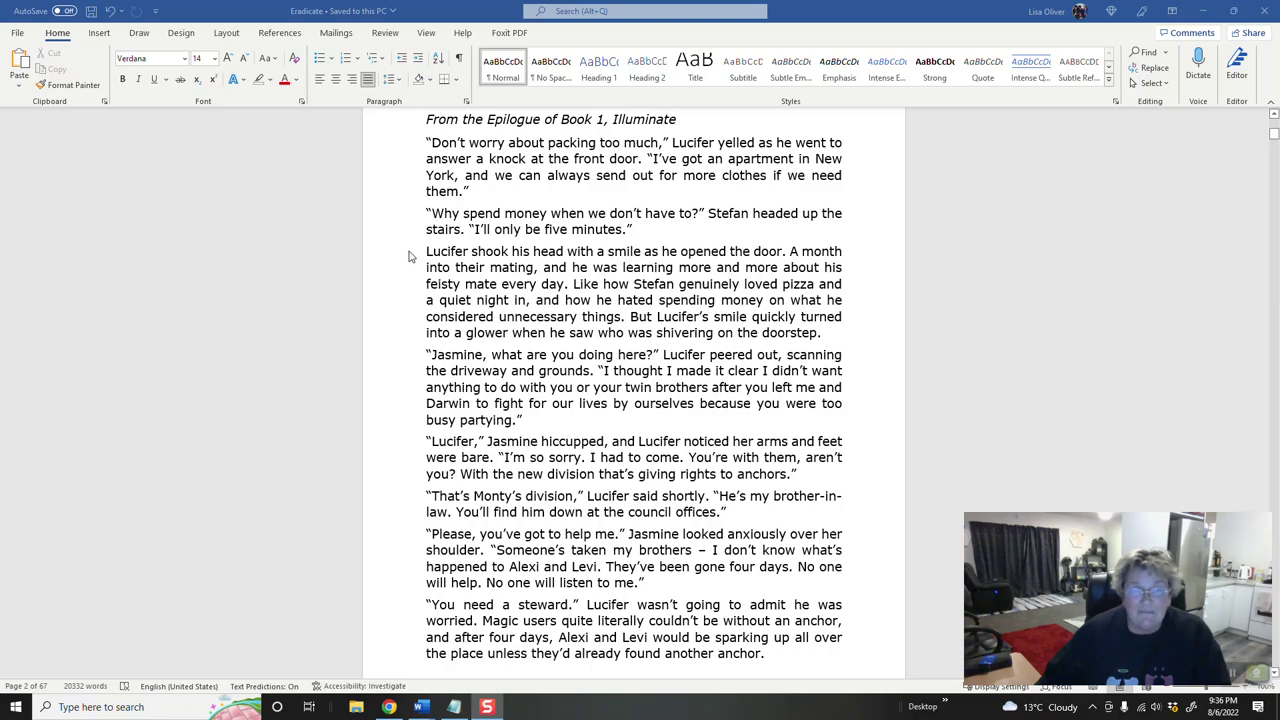
{"action": "left_click", "coordinate": [269, 82]}
{"action": "left_click", "coordinate": [264, 100]}
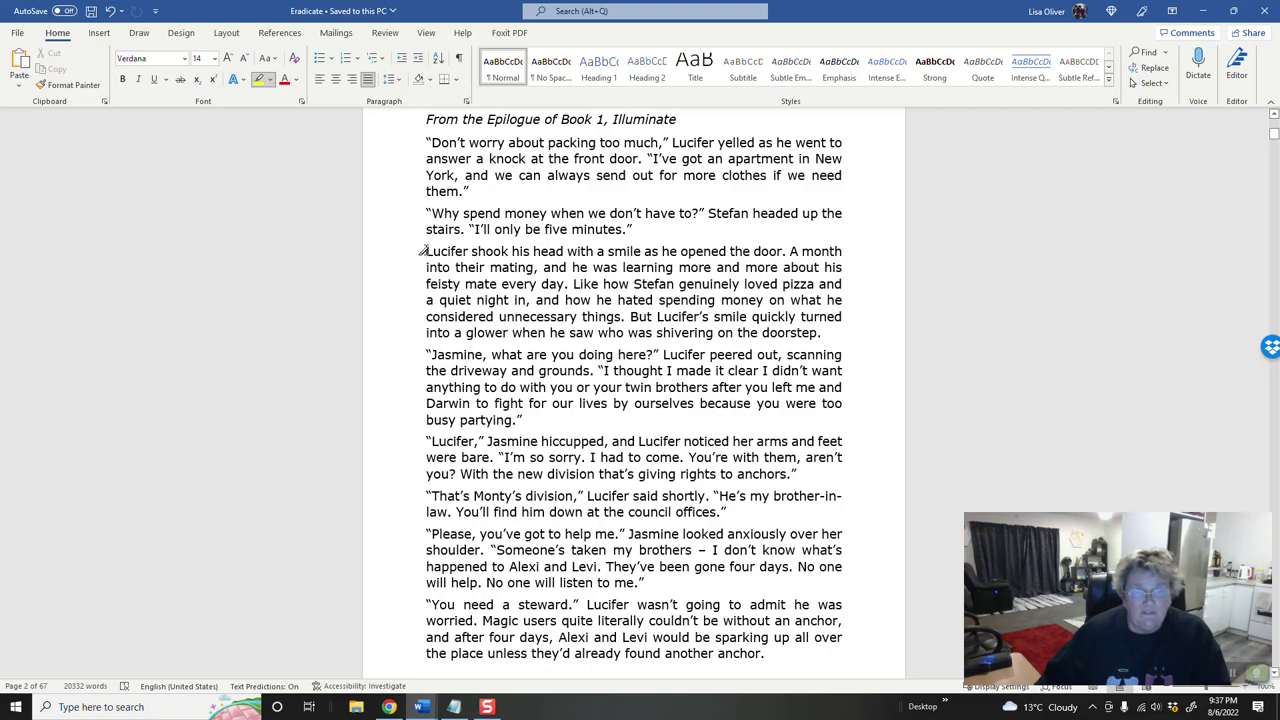
{"action": "mouse_move", "coordinate": [420, 251]}
{"action": "left_mouse_down"}
{"action": "mouse_move", "coordinate": [562, 257]}
{"action": "mouse_move", "coordinate": [670, 286]}
{"action": "mouse_move", "coordinate": [850, 304]}
{"action": "mouse_move", "coordinate": [864, 322]}
{"action": "mouse_move", "coordinate": [610, 318]}
{"action": "mouse_move", "coordinate": [626, 318]}
{"action": "left_mouse_up"}
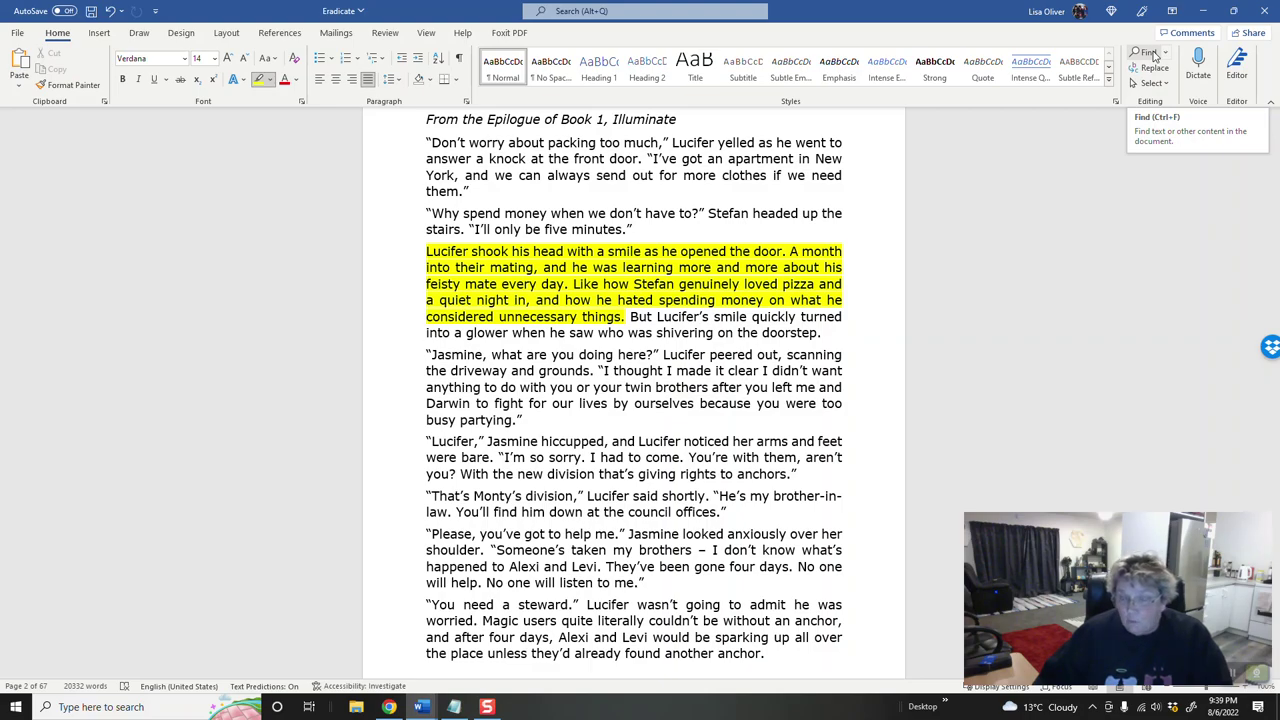
Step: Search the manuscript for "feel" and view its first match in context
{"action": "left_click", "coordinate": [1153, 55]}
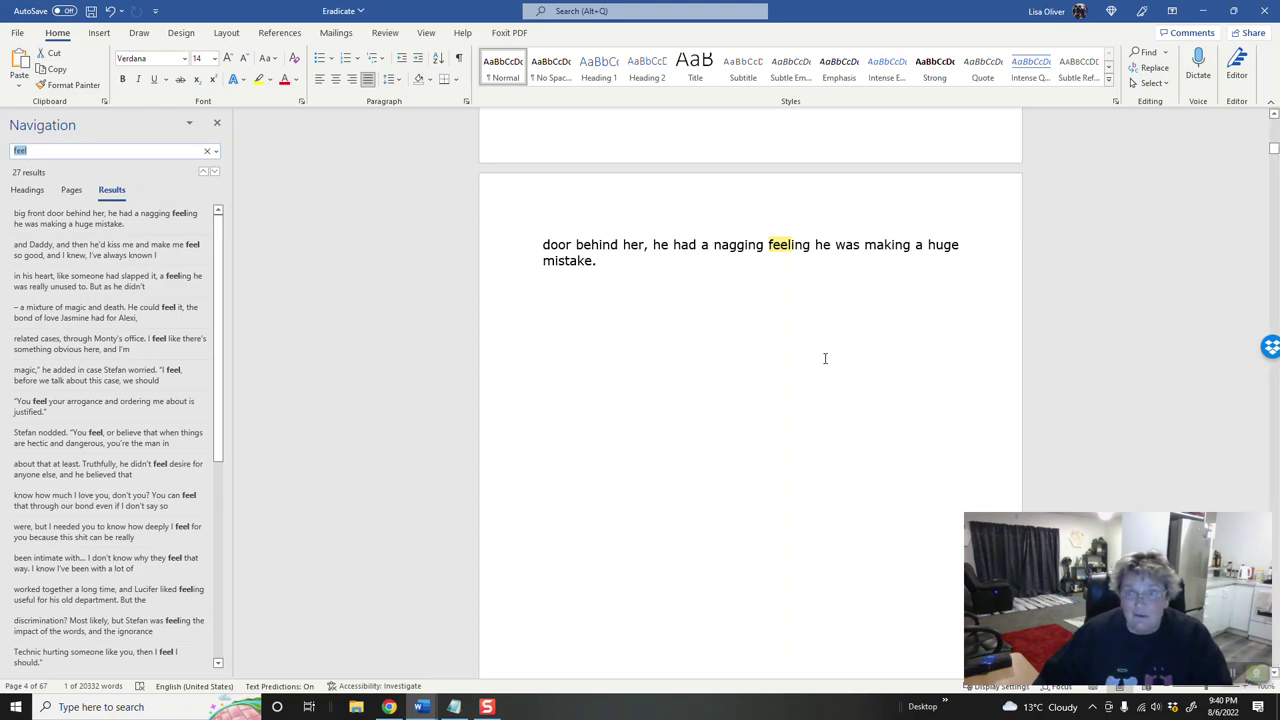
{"action": "scroll", "coordinate": [826, 357], "scroll_direction": "up", "scroll_amount": 2}
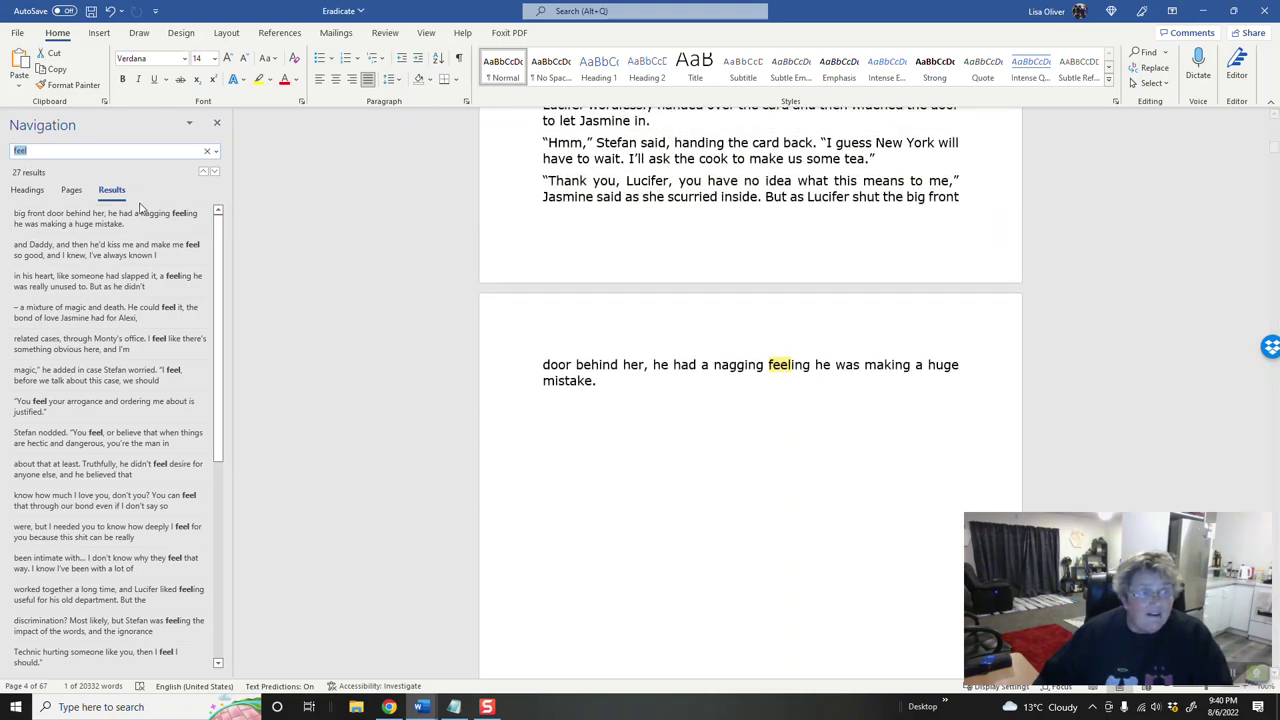
{"action": "left_click", "coordinate": [37, 150]}
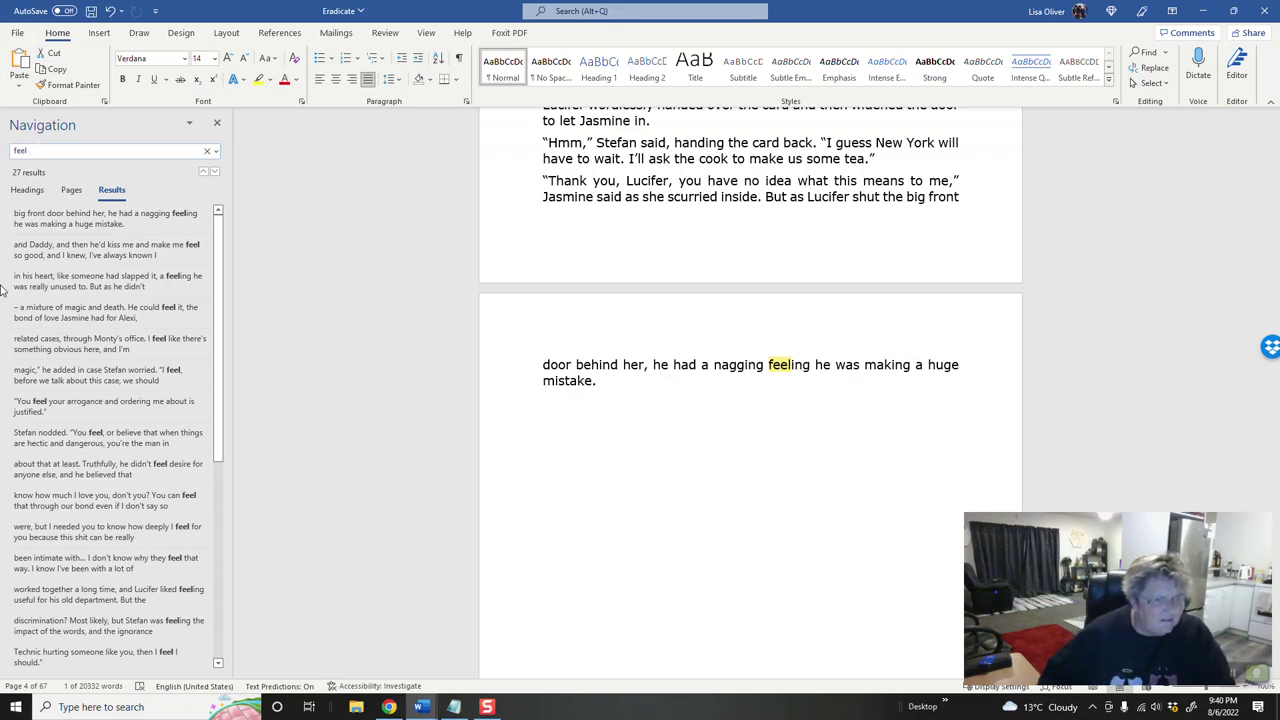
Step: Search the manuscript for "felt" instead and examine the first match, "for what felt like hours"
{"action": "left_click", "coordinate": [32, 150]}
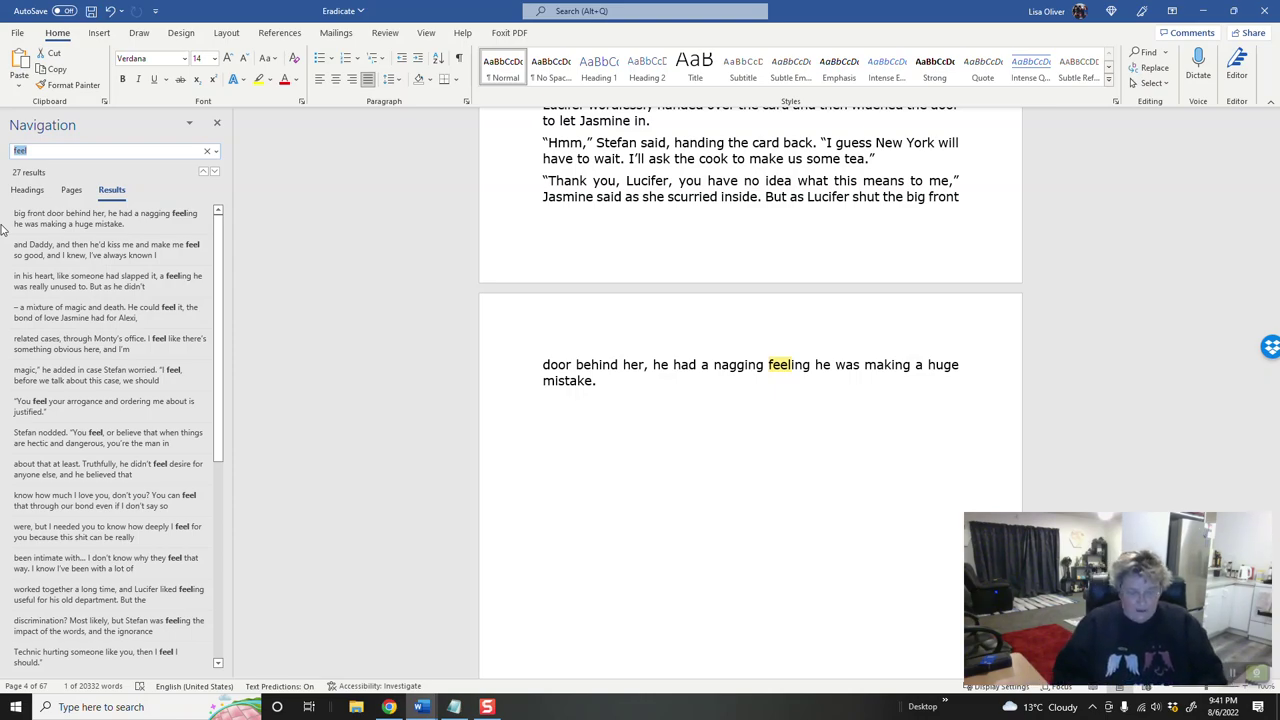
{"action": "type", "text": "felt"}
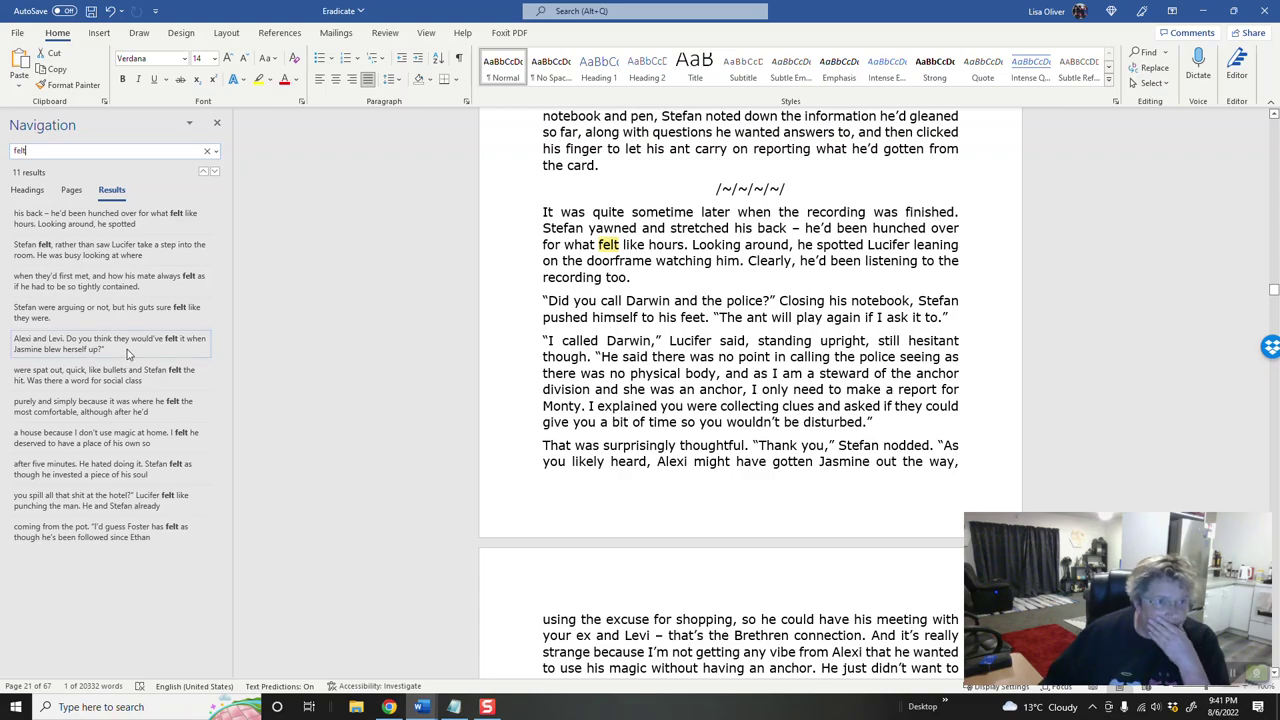
{"action": "left_click", "coordinate": [115, 226]}
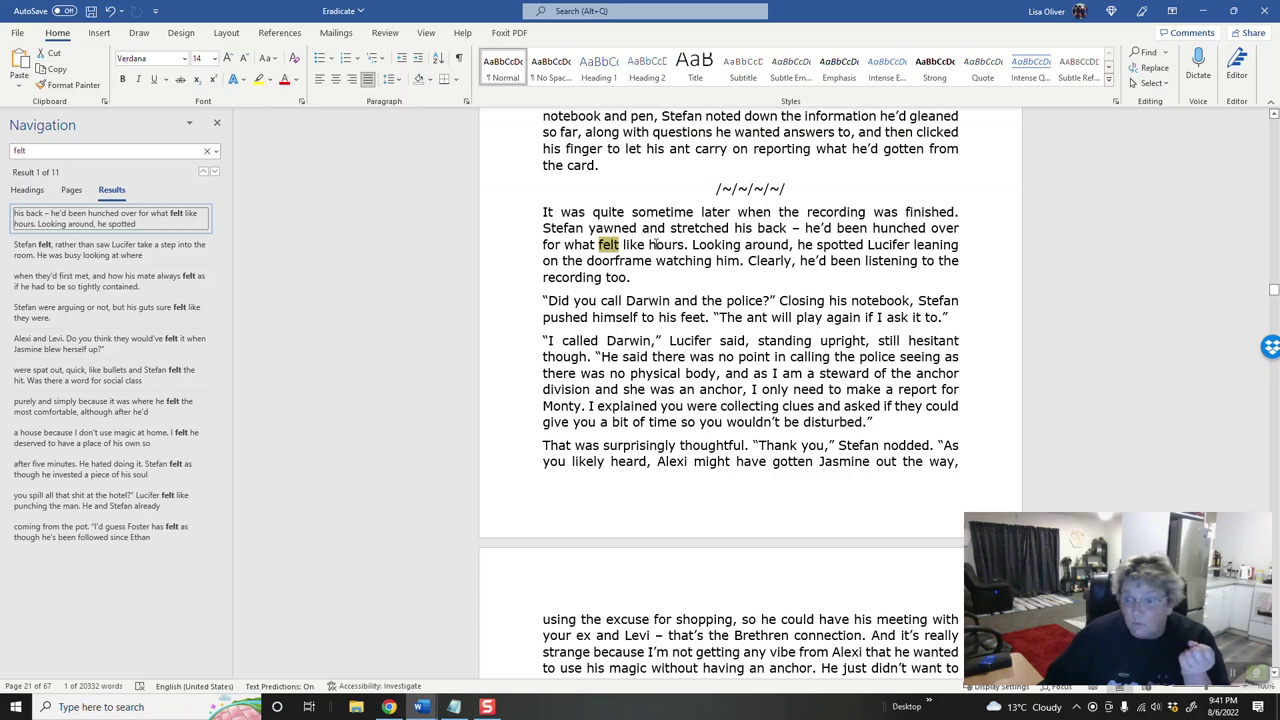
{"action": "left_click", "coordinate": [651, 244]}
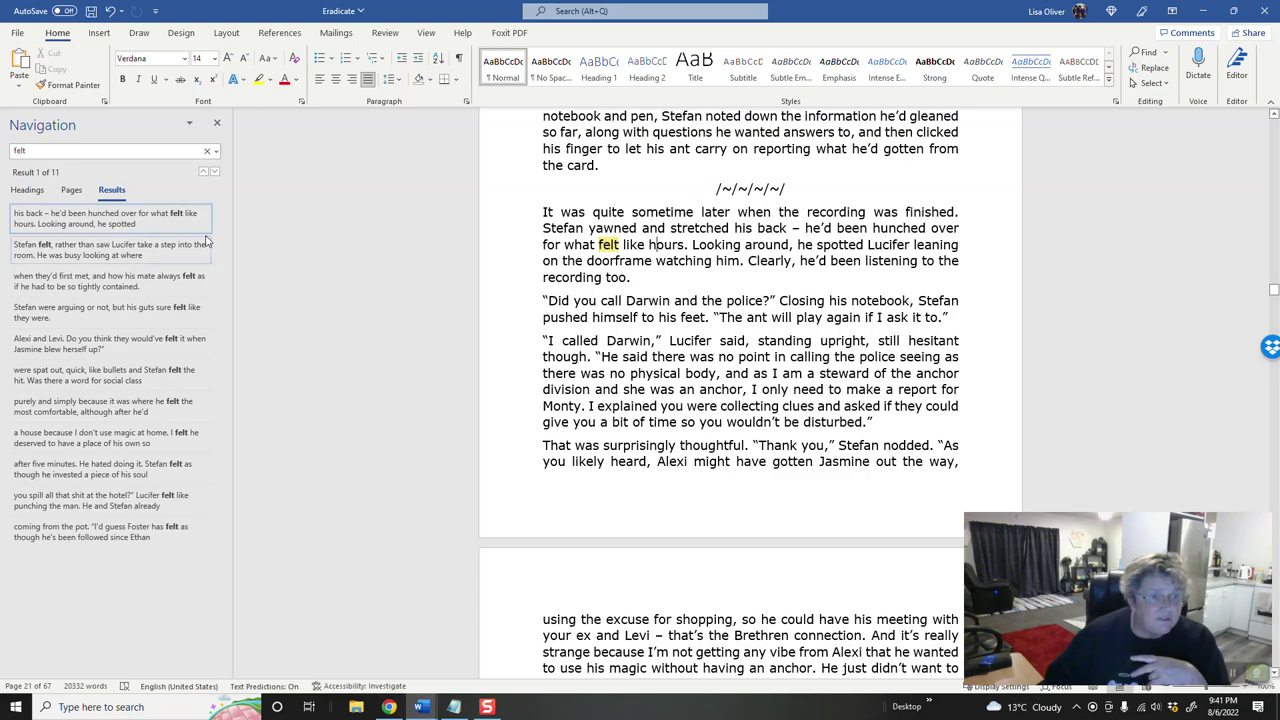
Step: At the second "felt" match, rewrite the sentence as "Stefan had become aware that Lucifer had taken a step into the room."
{"action": "left_click", "coordinate": [110, 258]}
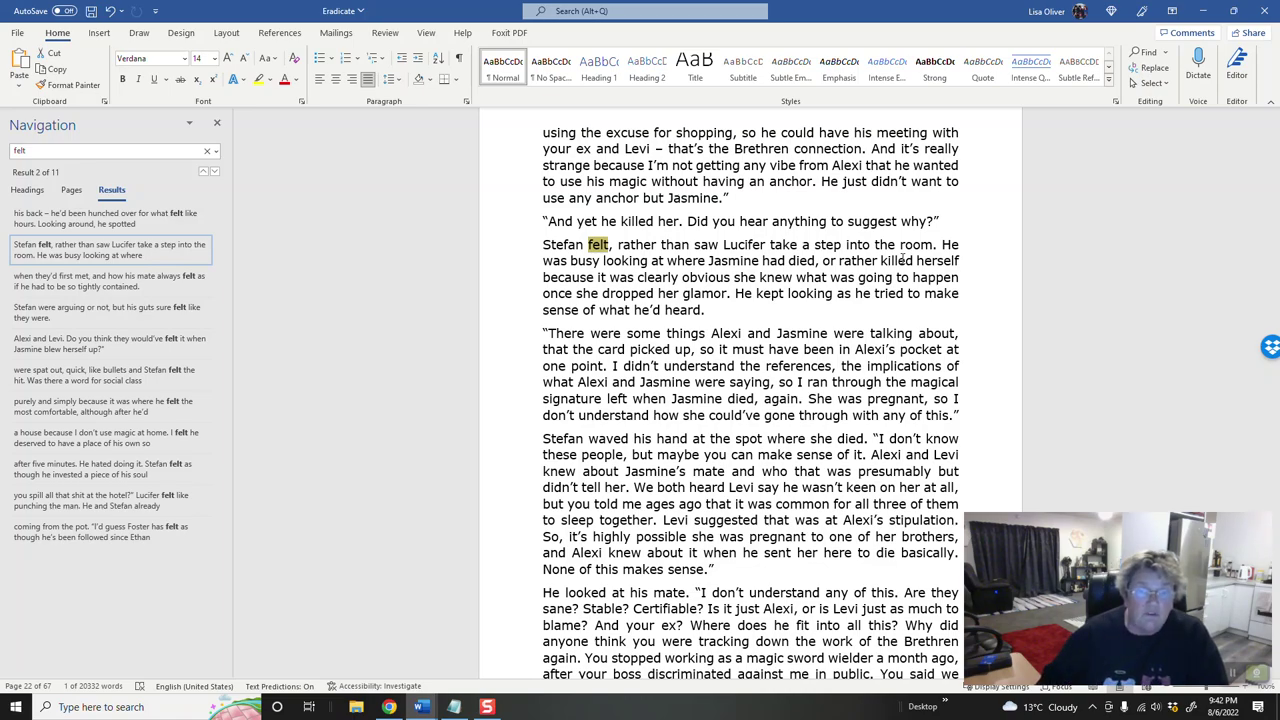
{"action": "left_click", "coordinate": [589, 244]}
{"action": "left_click_drag", "start_coordinate": [589, 244], "coordinate": [934, 246]}
{"action": "type", "text": "had be"}
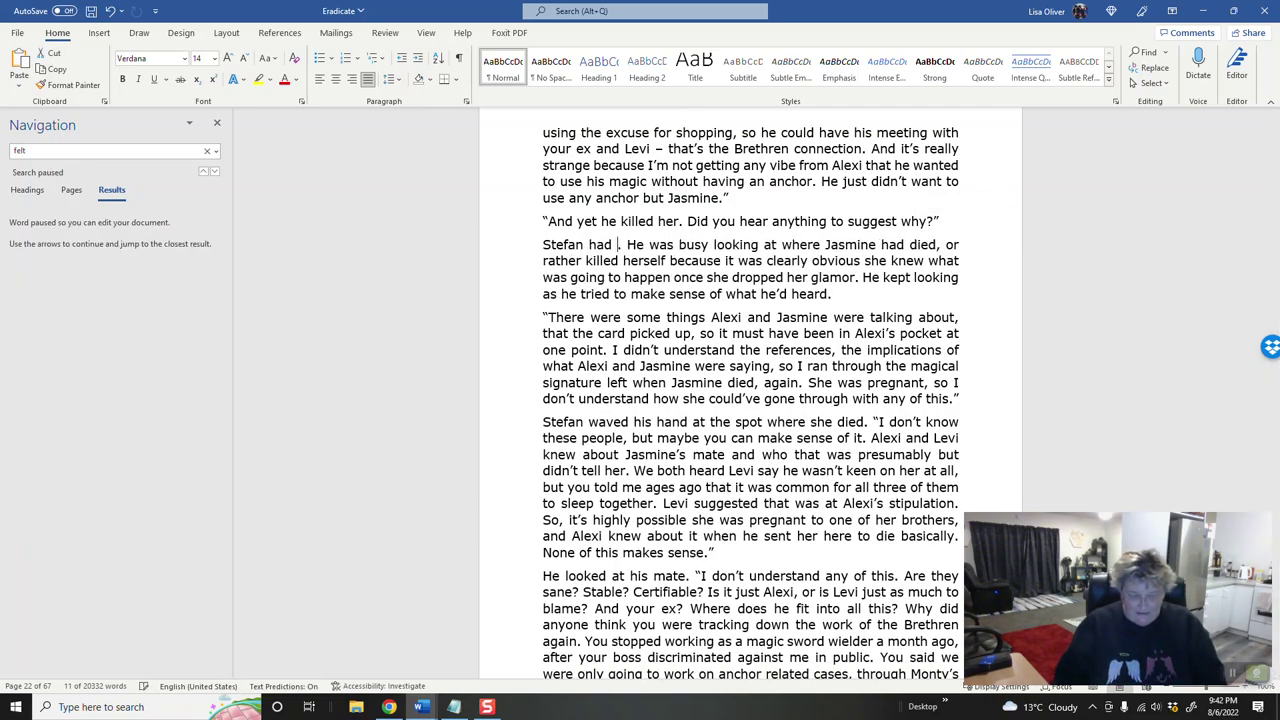
{"action": "type", "text": "come aware that"}
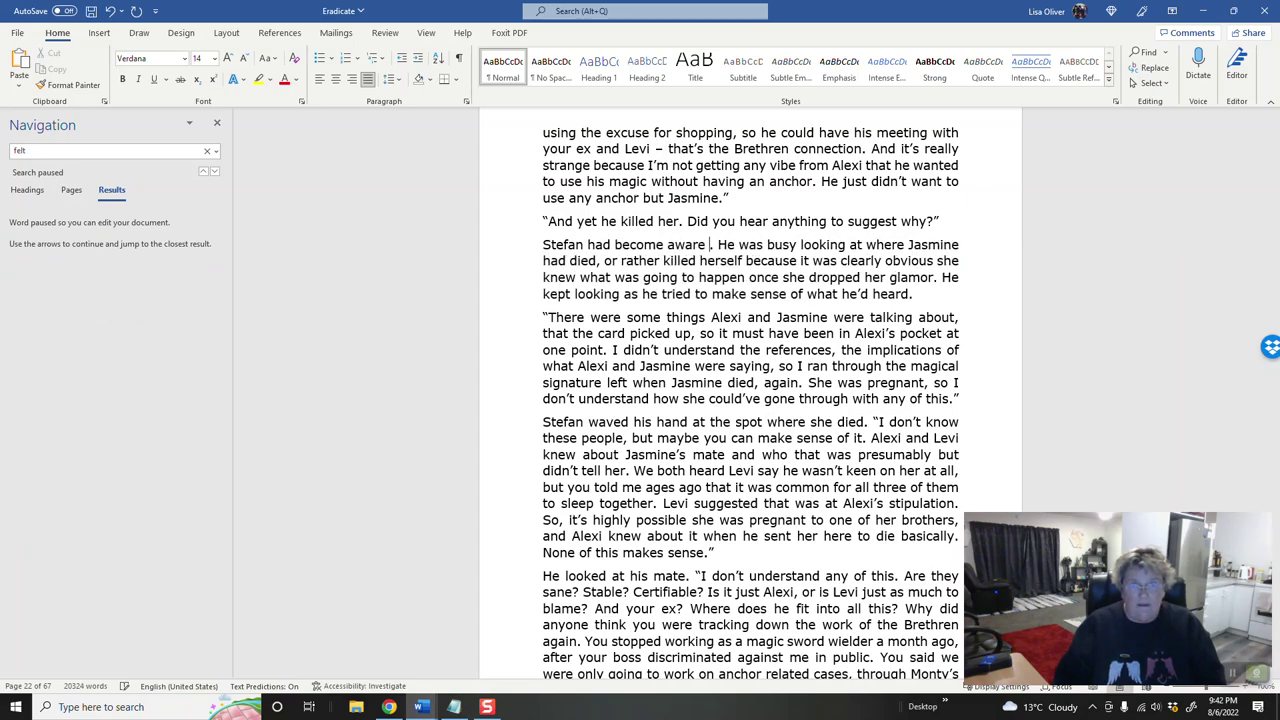
{"action": "type", "text": " Lucifer h"}
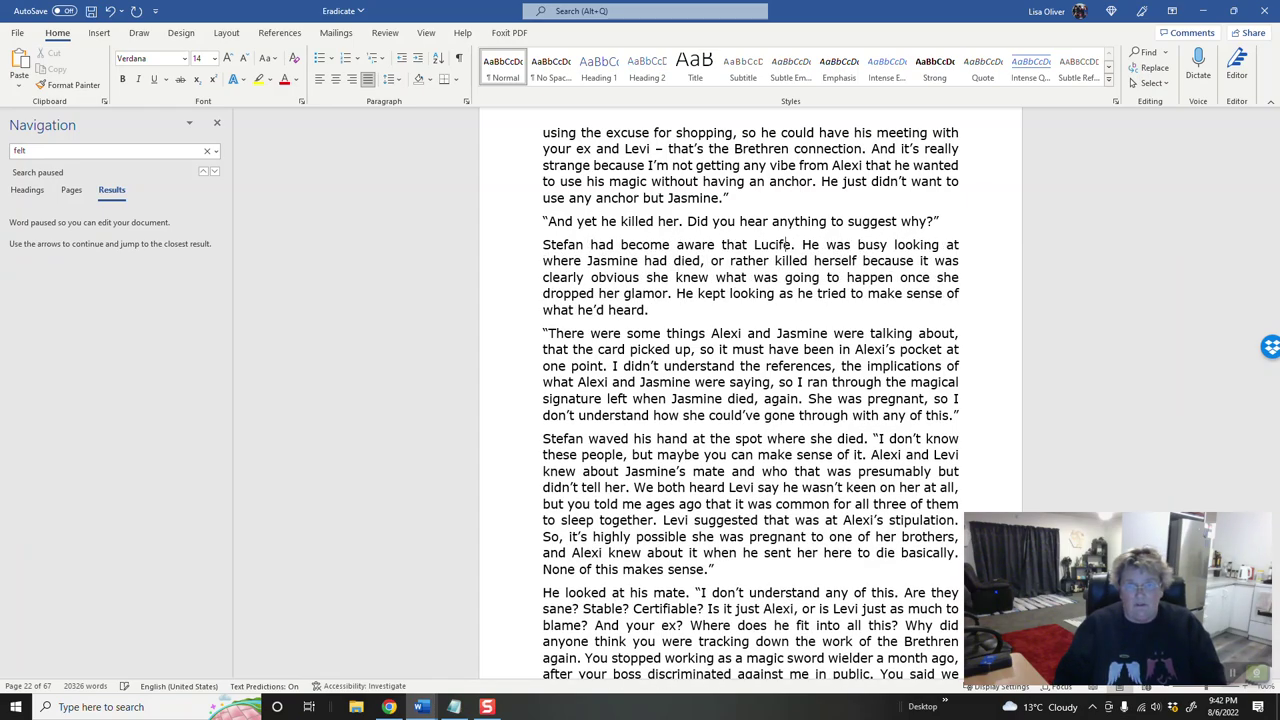
{"action": "type", "text": "ad taken a st"}
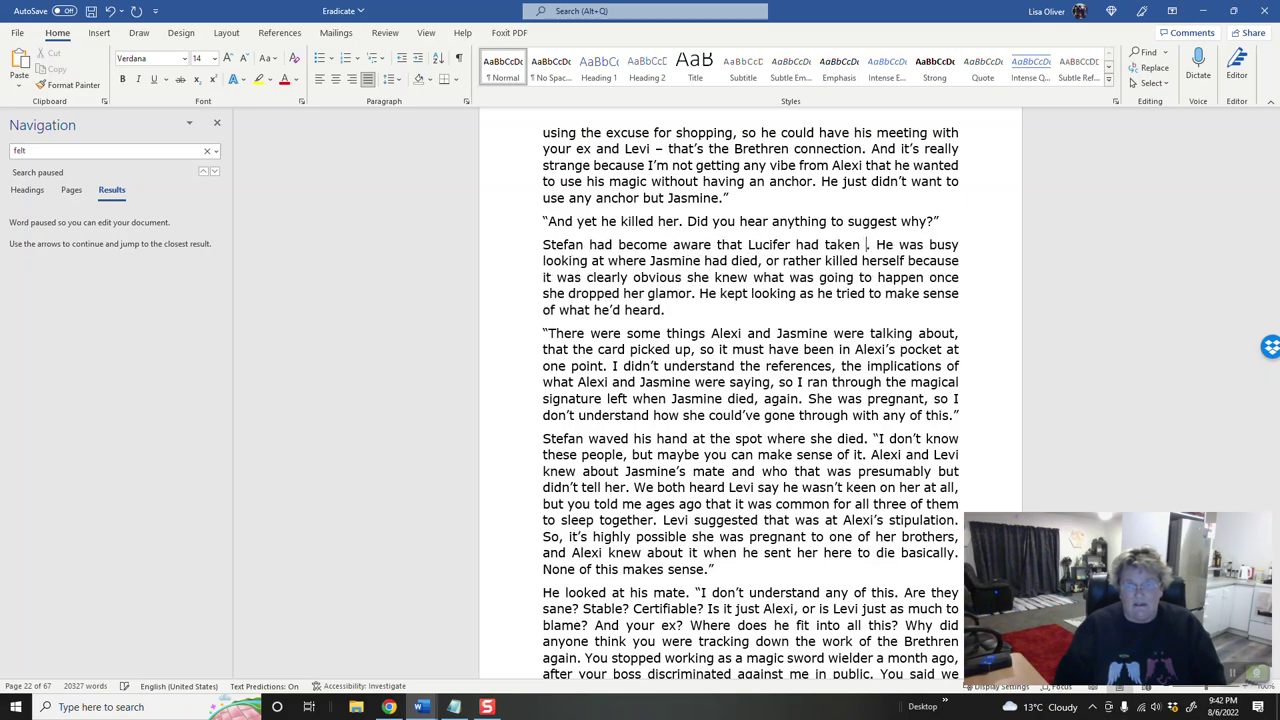
{"action": "type", "text": "ep into the "}
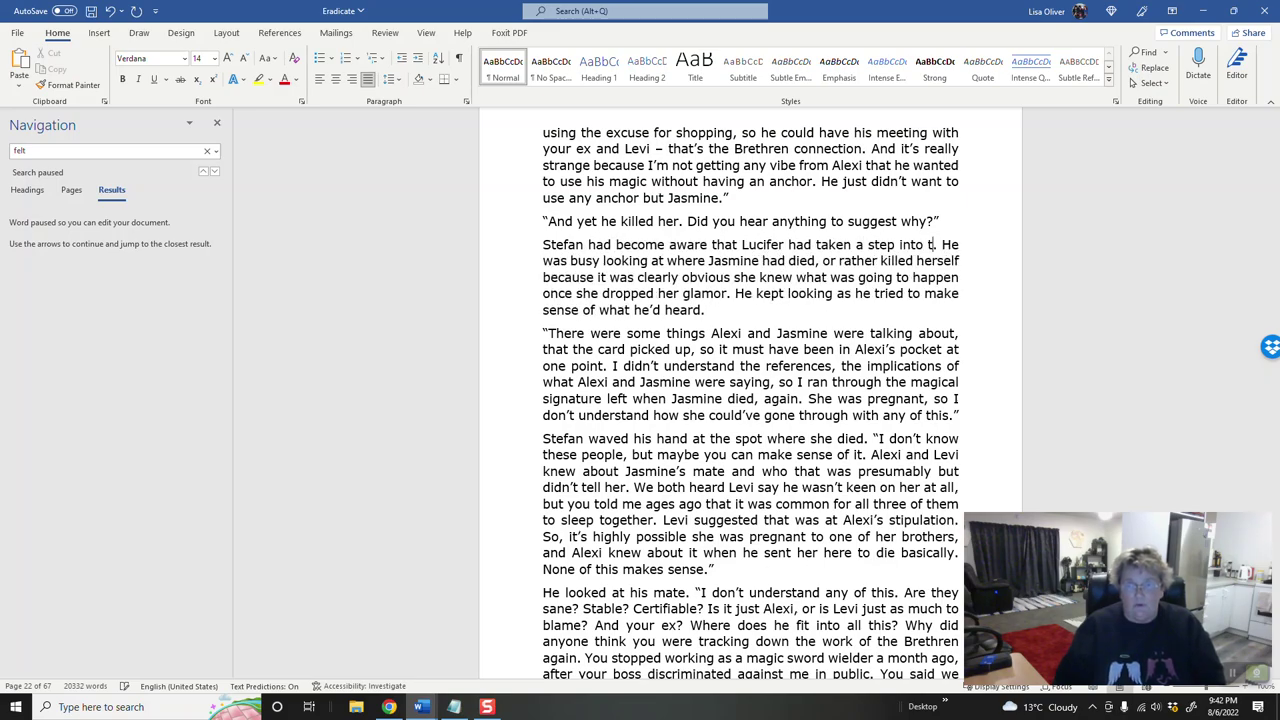
{"action": "type", "text": "room. He was busy looking at where Jasmine had died, or rather"}
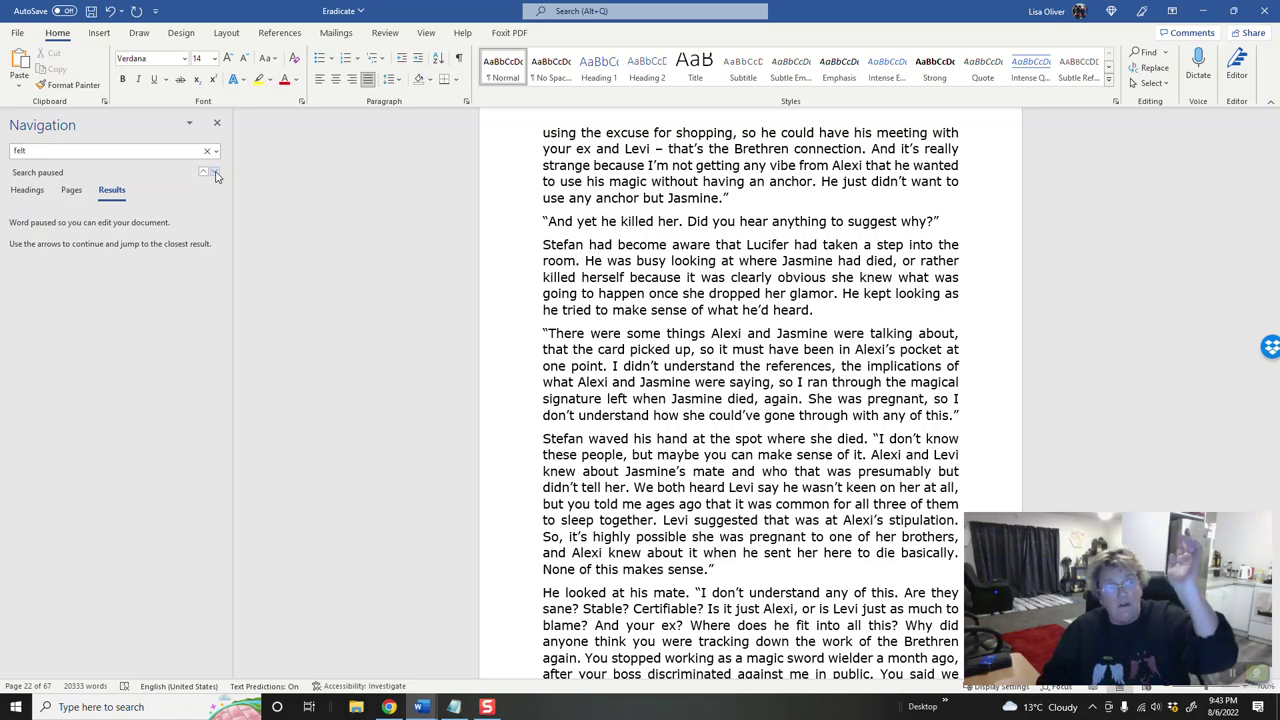
Step: Resume the "felt" search and replace "his guts sure felt like they were" with "the churning mass in his gut suggested they were"
{"action": "left_click", "coordinate": [214, 173]}
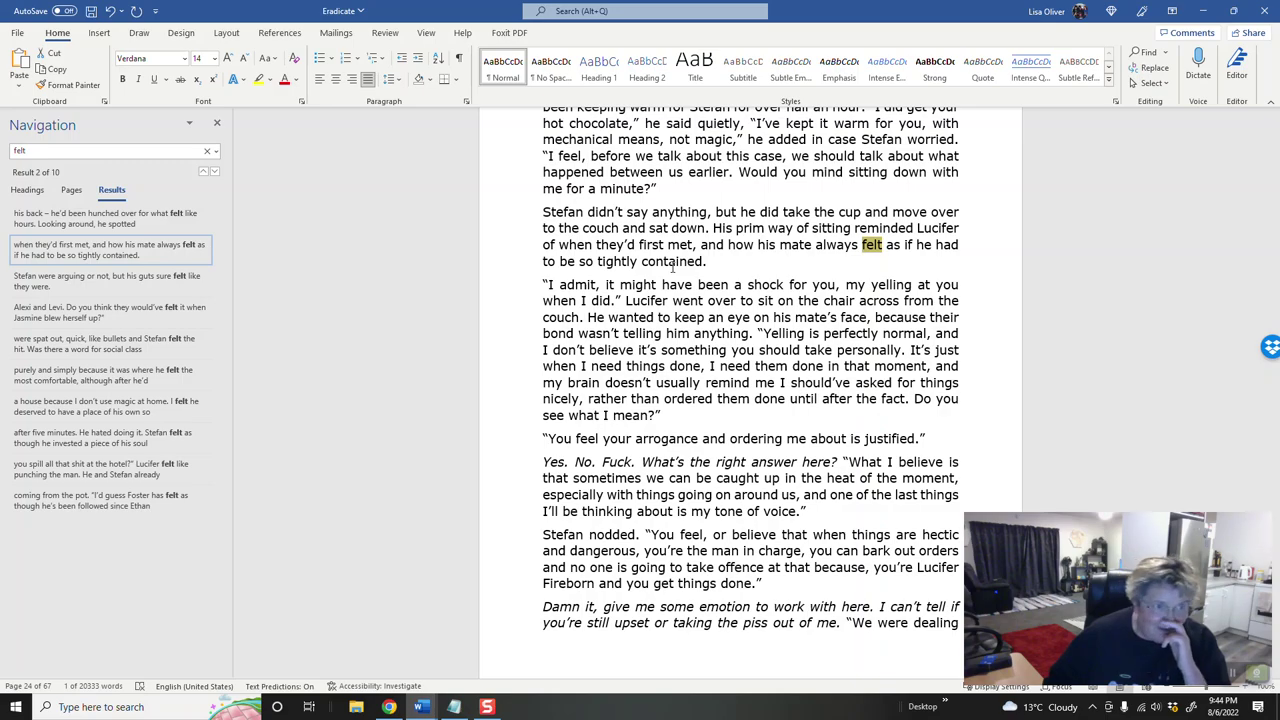
{"action": "left_click", "coordinate": [117, 290]}
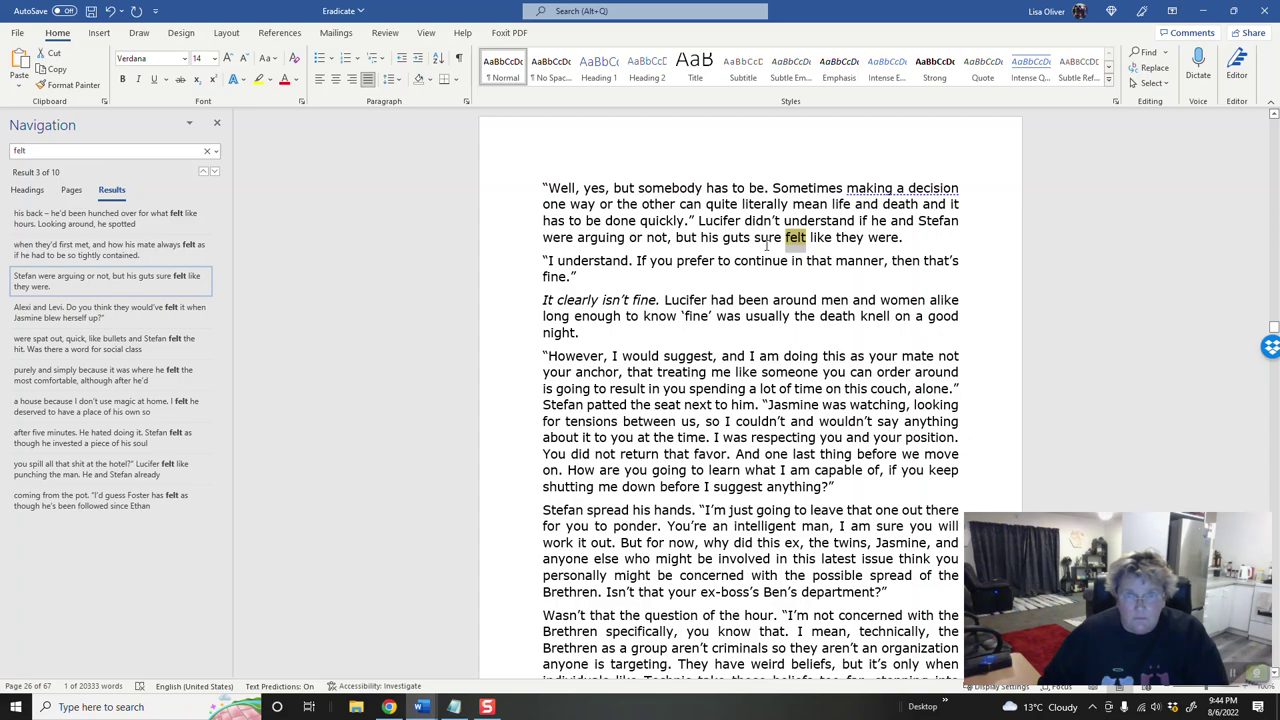
{"action": "left_click", "coordinate": [766, 238]}
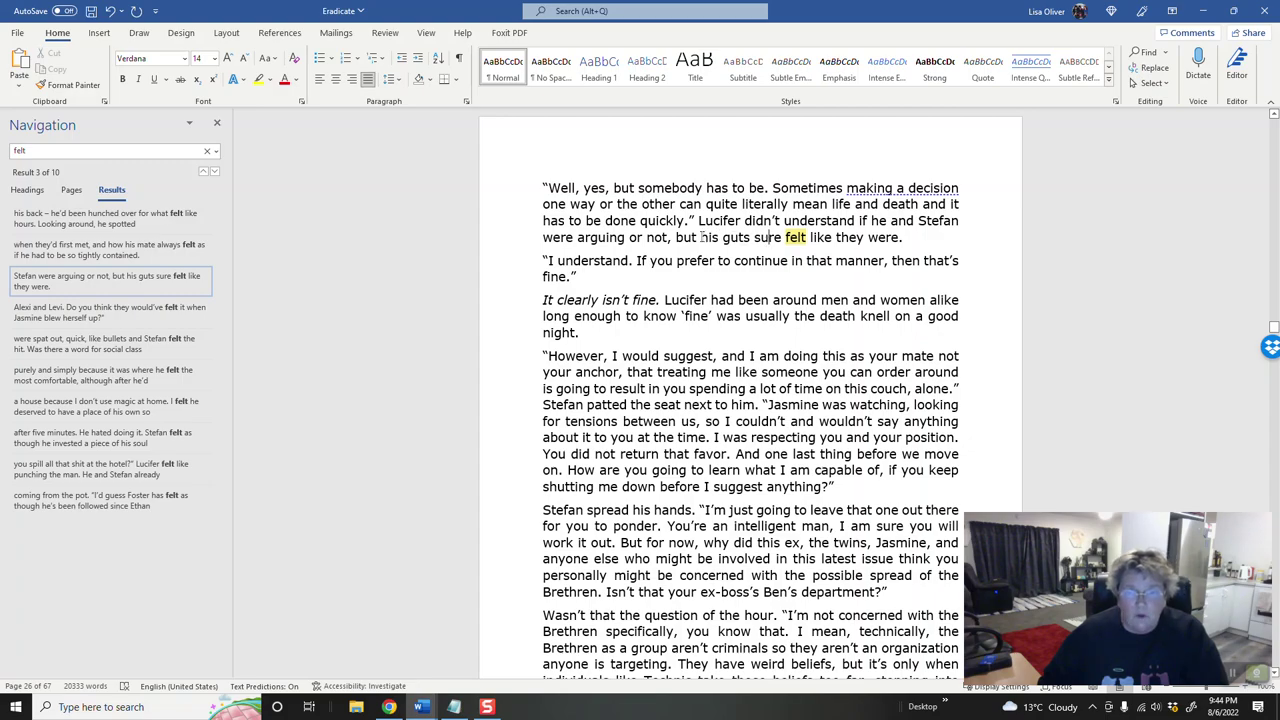
{"action": "left_click_drag", "start_coordinate": [702, 237], "coordinate": [889, 241]}
{"action": "type", "text": "the churnin"}
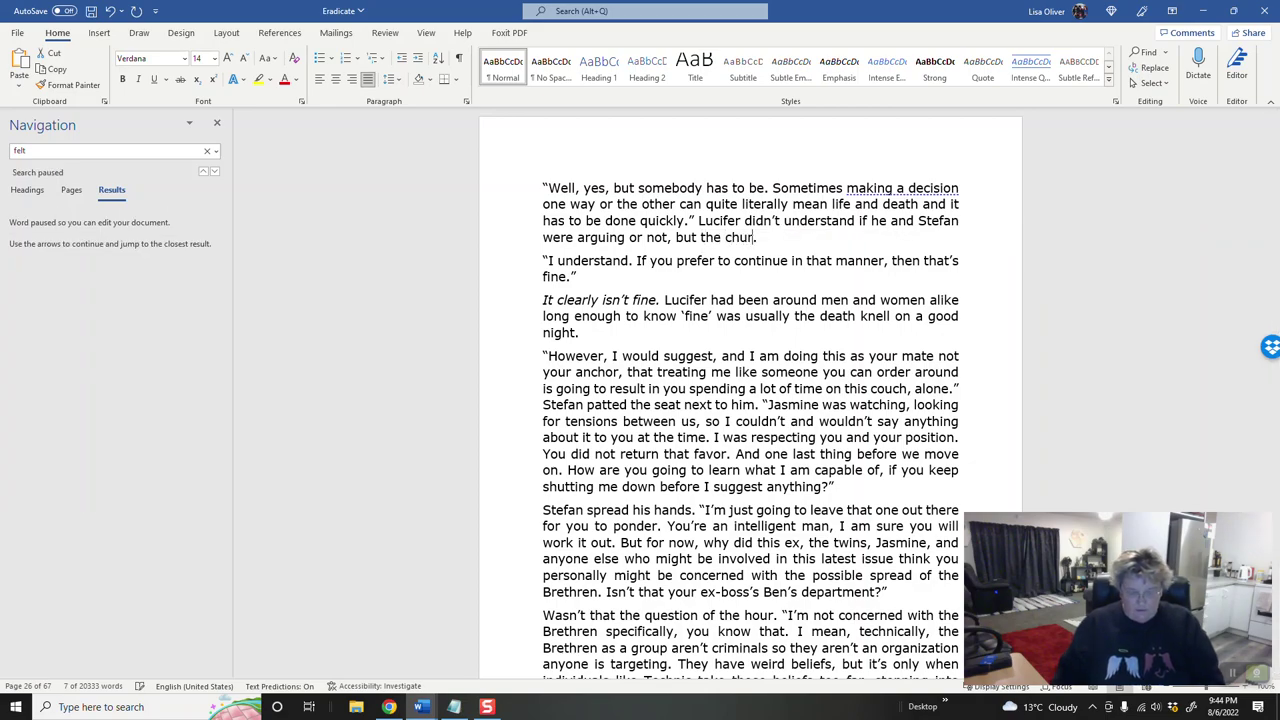
{"action": "type", "text": "g mass in his gut"}
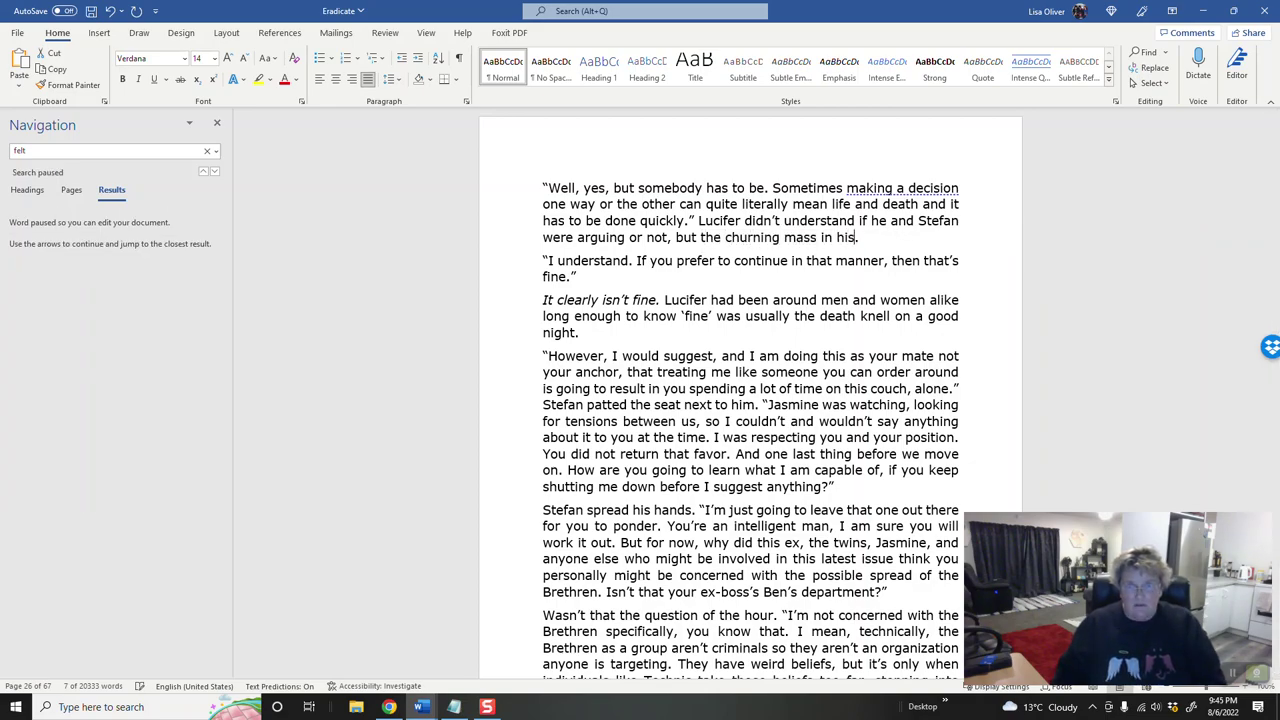
{"action": "type", "text": " suggested they"}
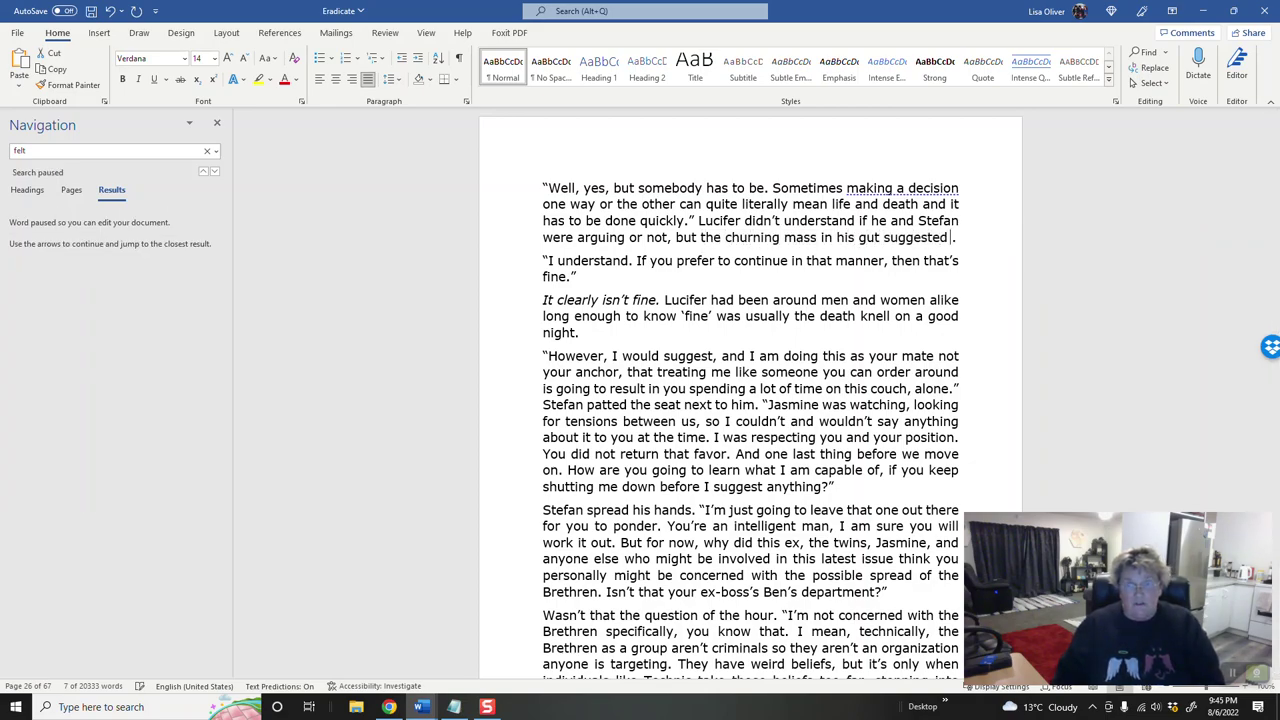
{"action": "type", "text": " were."}
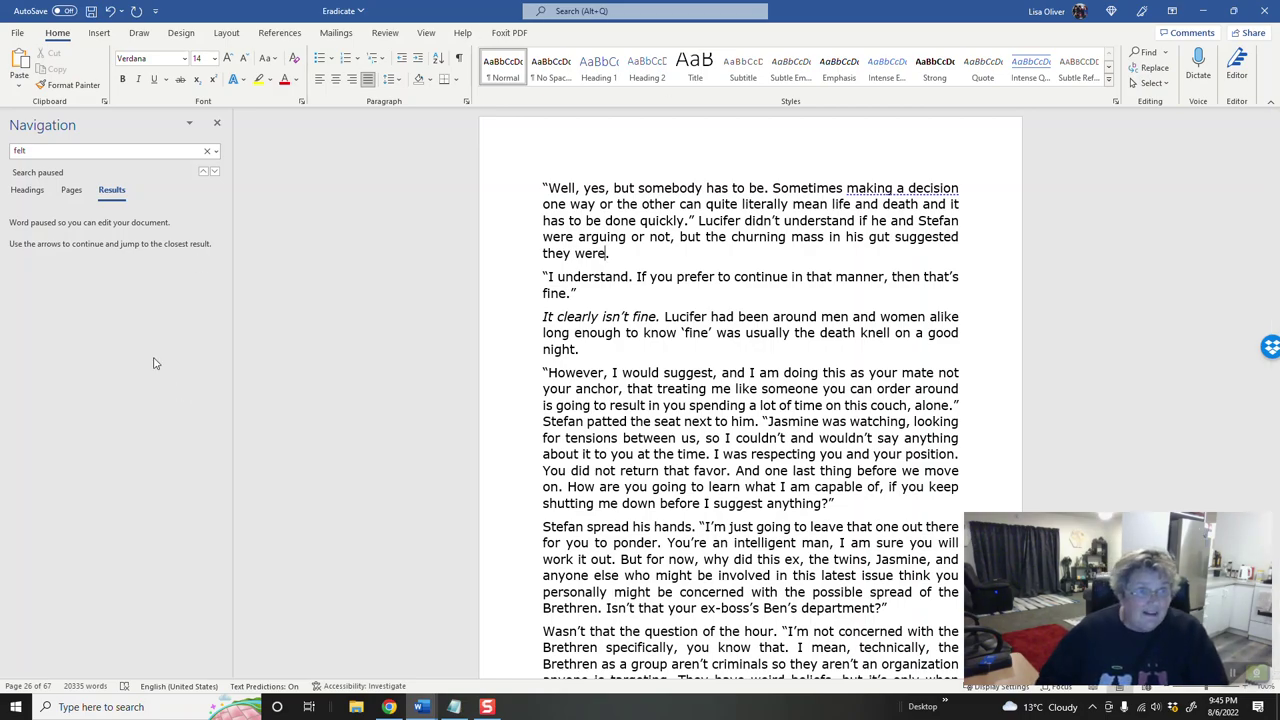
Step: Continue through the "felt" matches and change "Stefan felt the hit" to "Stefan reeled back from the hit"
{"action": "left_click", "coordinate": [215, 173]}
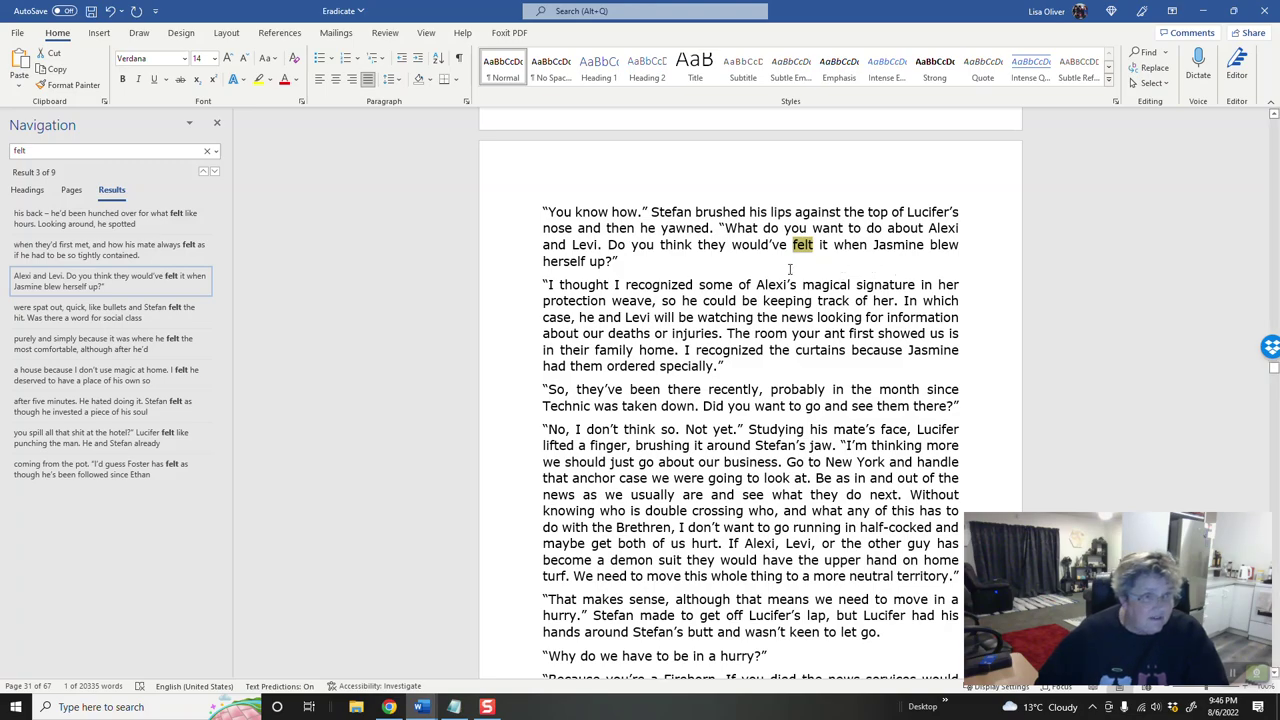
{"action": "left_click", "coordinate": [115, 318]}
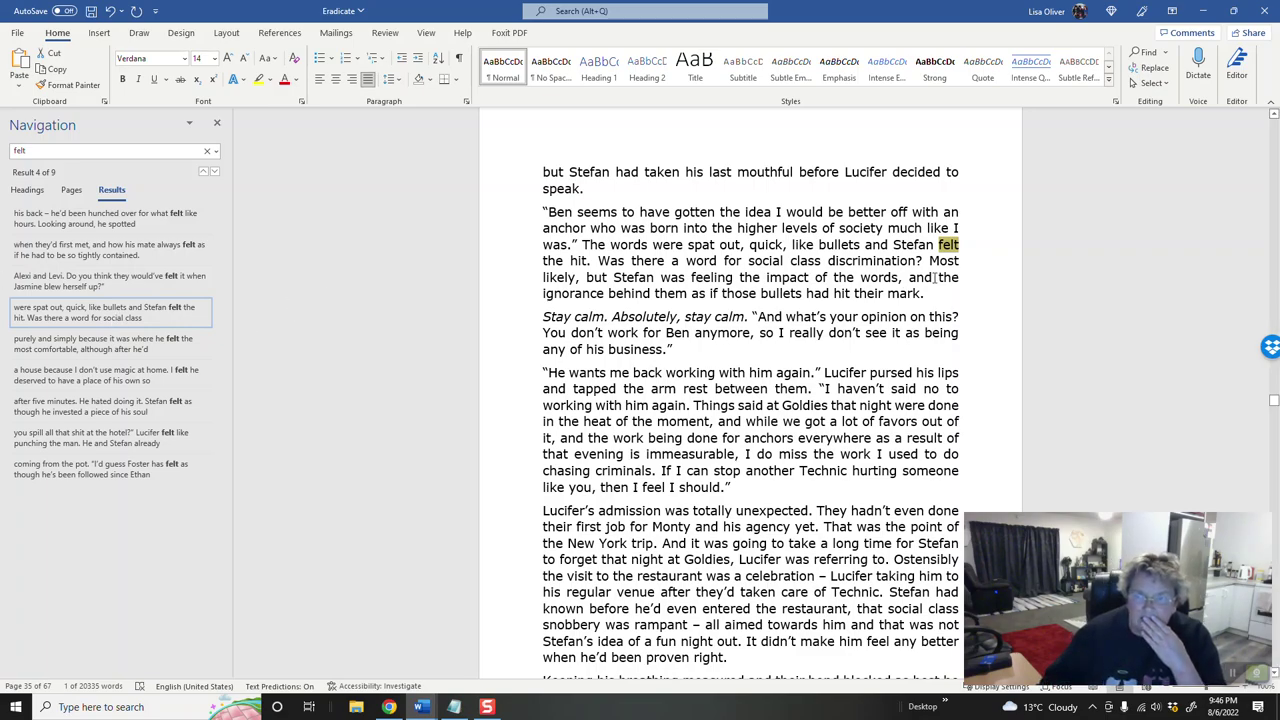
{"action": "left_click_drag", "start_coordinate": [936, 245], "coordinate": [961, 245]}
{"action": "type", "text": "ree"}
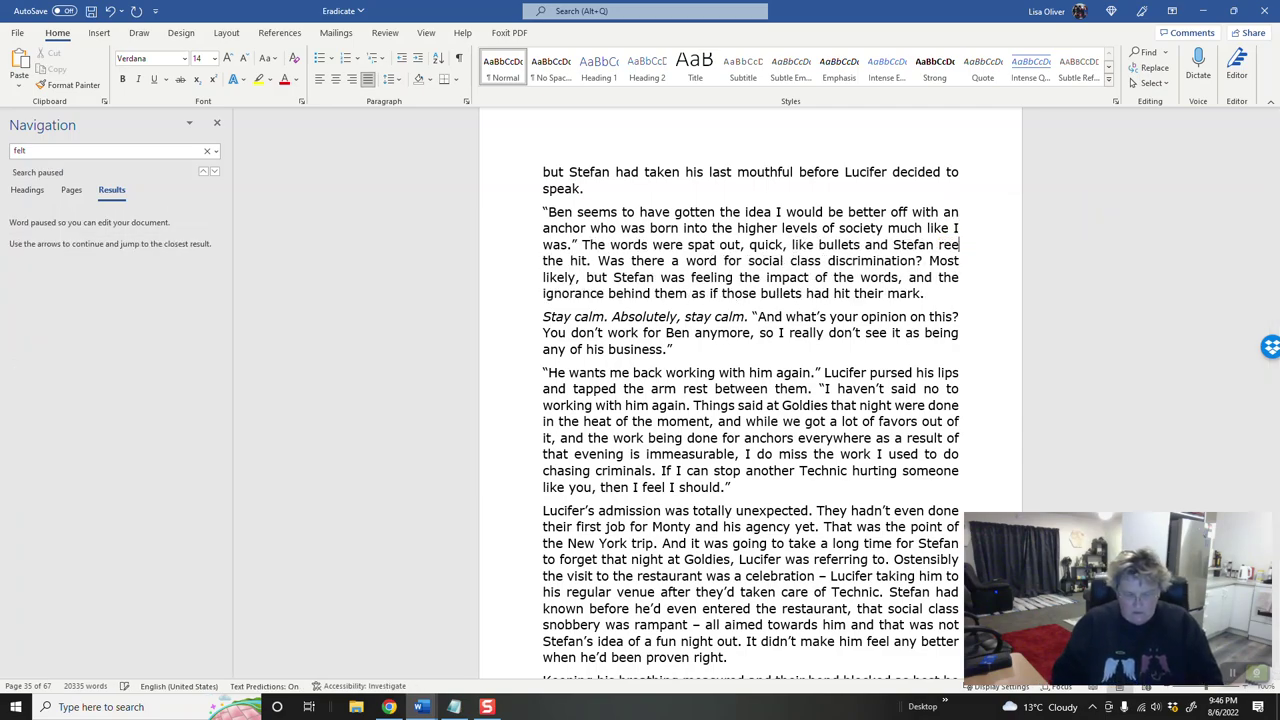
{"action": "type", "text": "led back from the hit. Was there a word for social class discrimination?"}
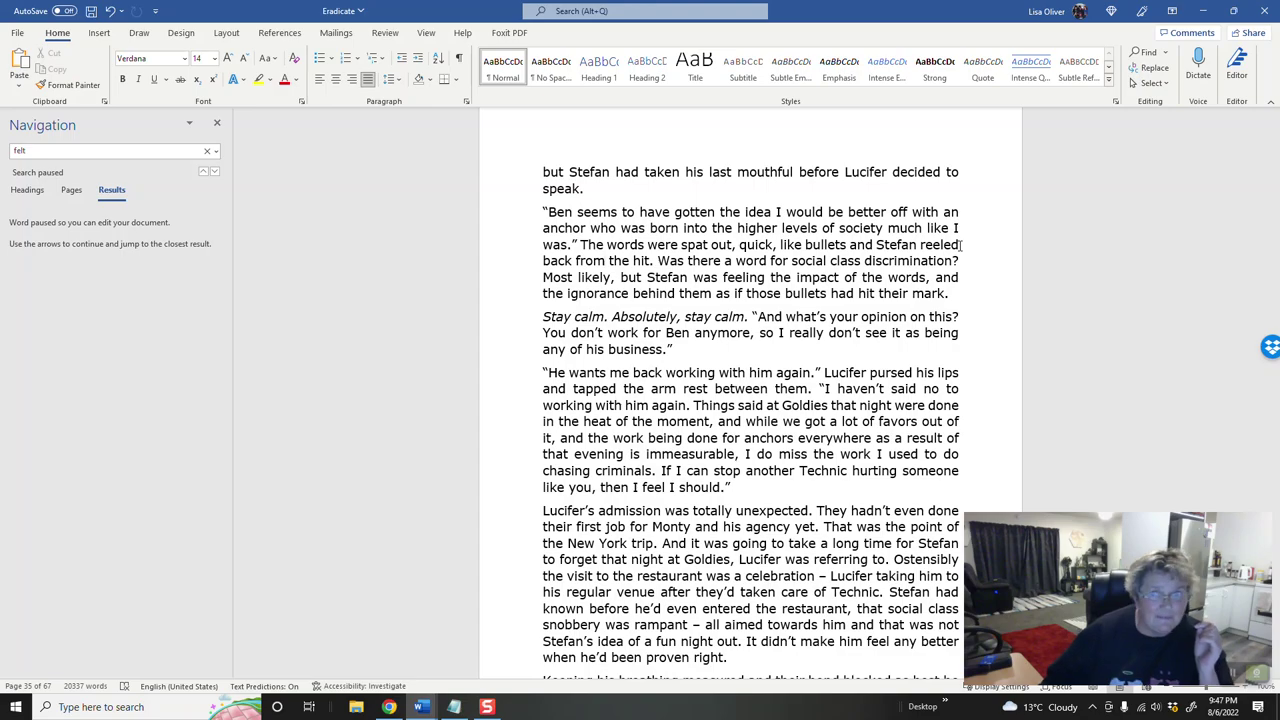
{"action": "left_click", "coordinate": [790, 360]}
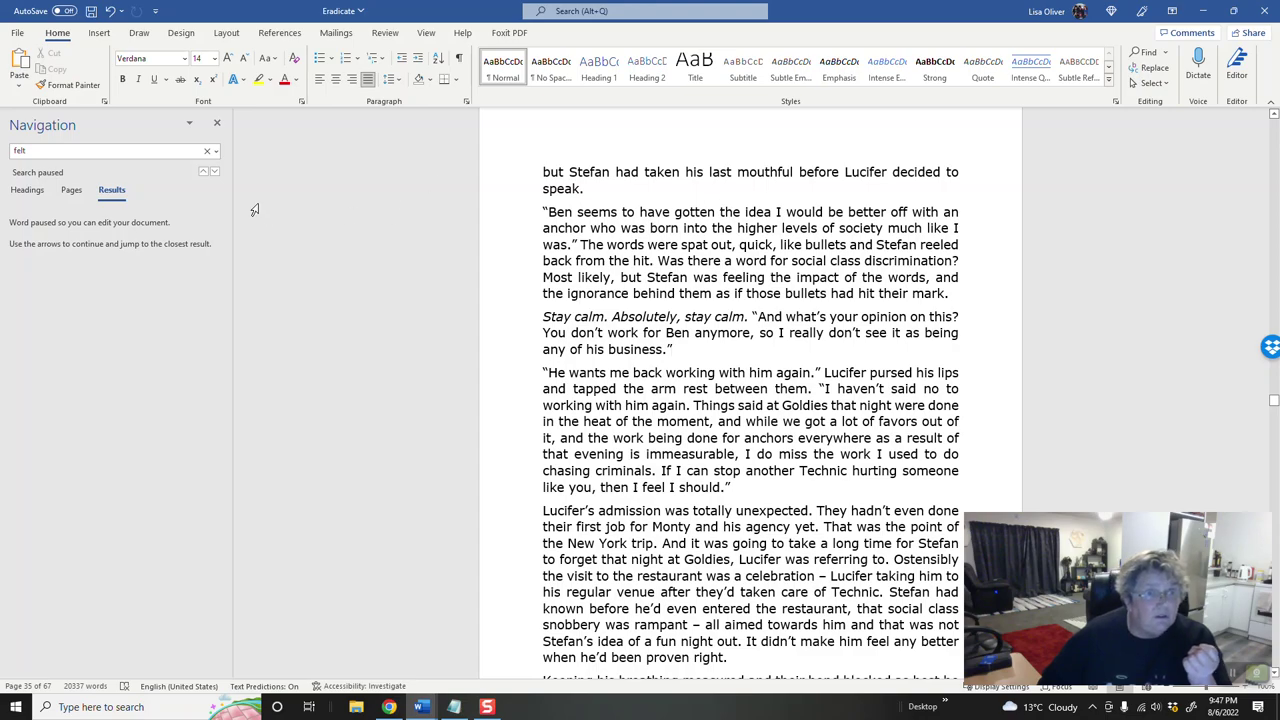
Step: Resume the "felt" search and change "I felt he deserved to have a place of his own" to "I believed he deserved"
{"action": "left_click", "coordinate": [214, 172]}
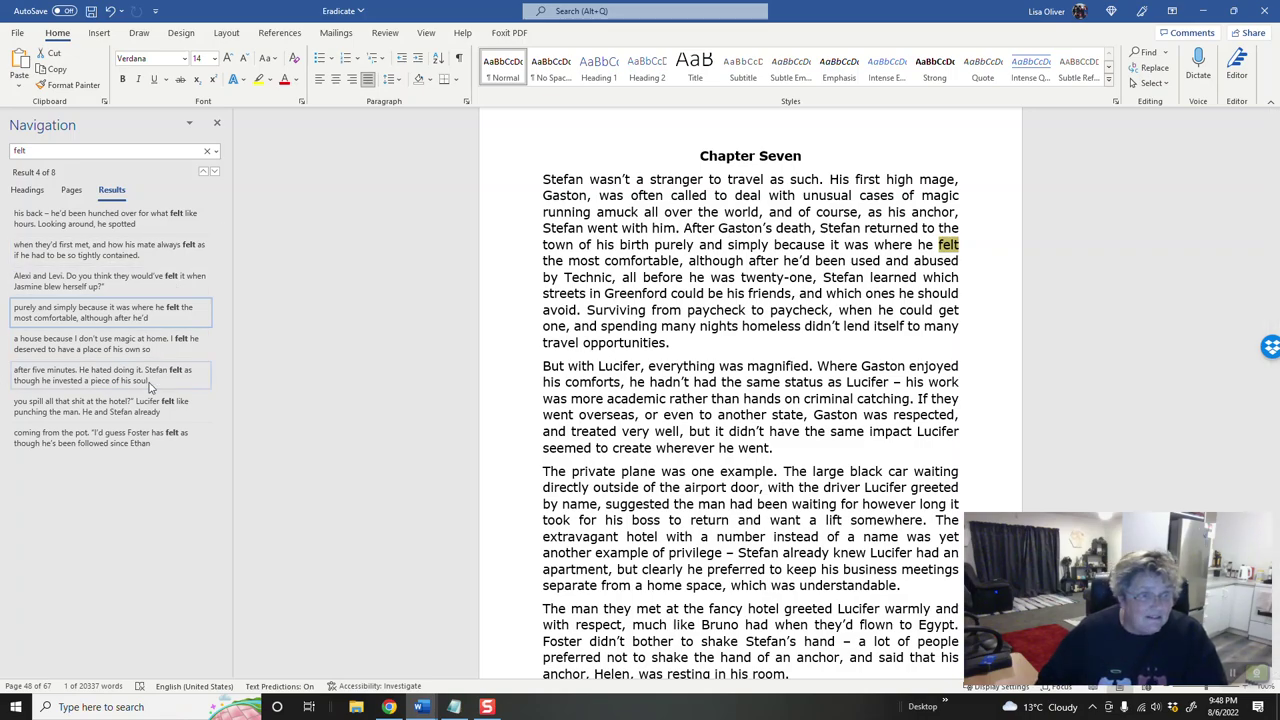
{"action": "left_click", "coordinate": [93, 349]}
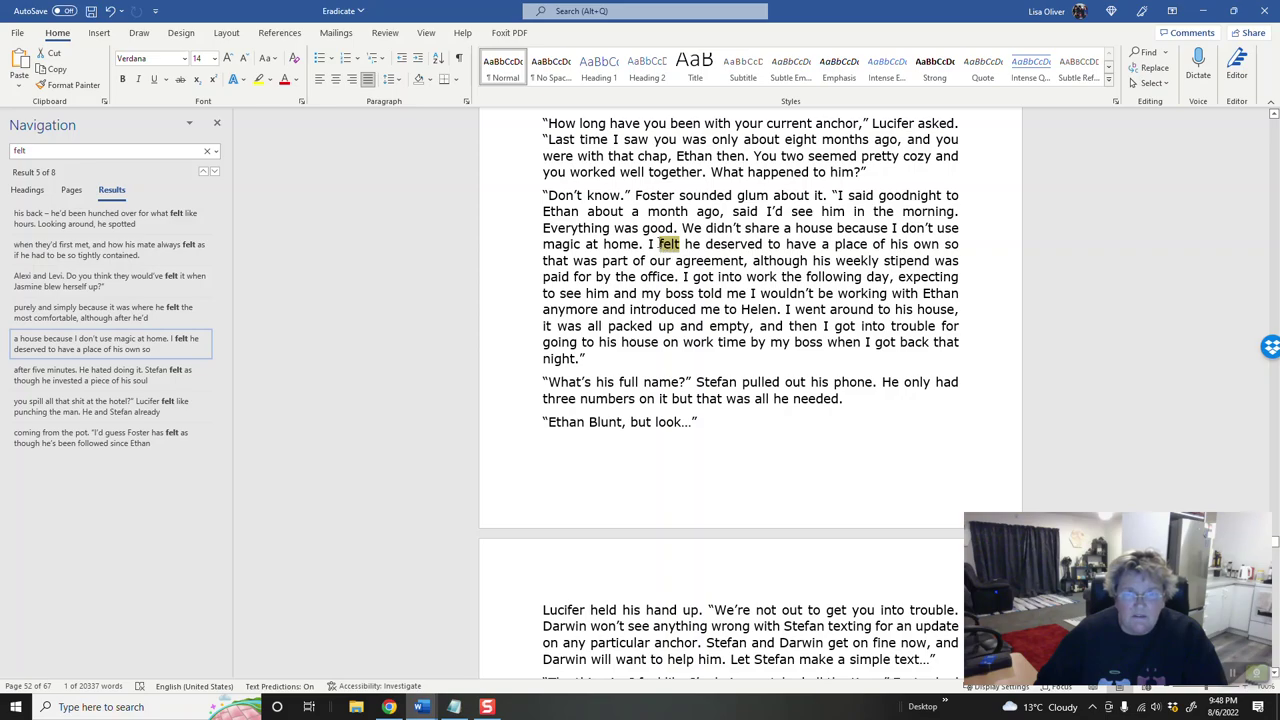
{"action": "double_click", "coordinate": [669, 244]}
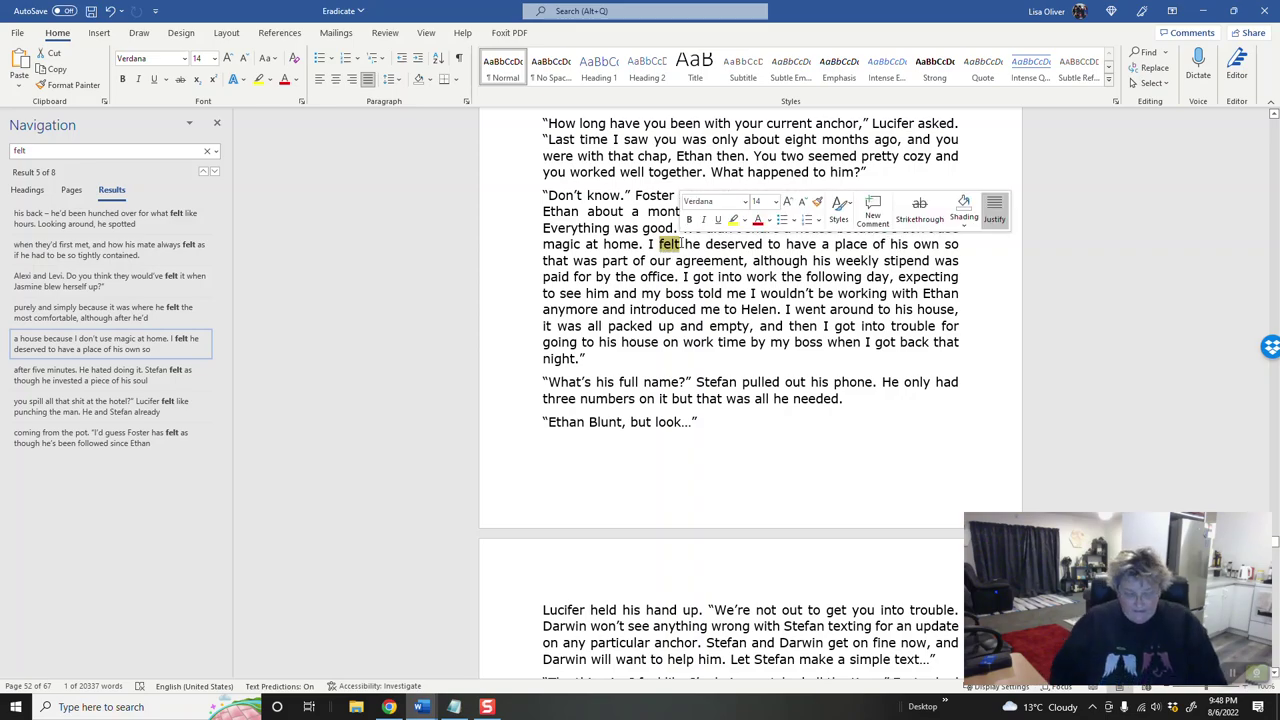
{"action": "type", "text": "believed"}
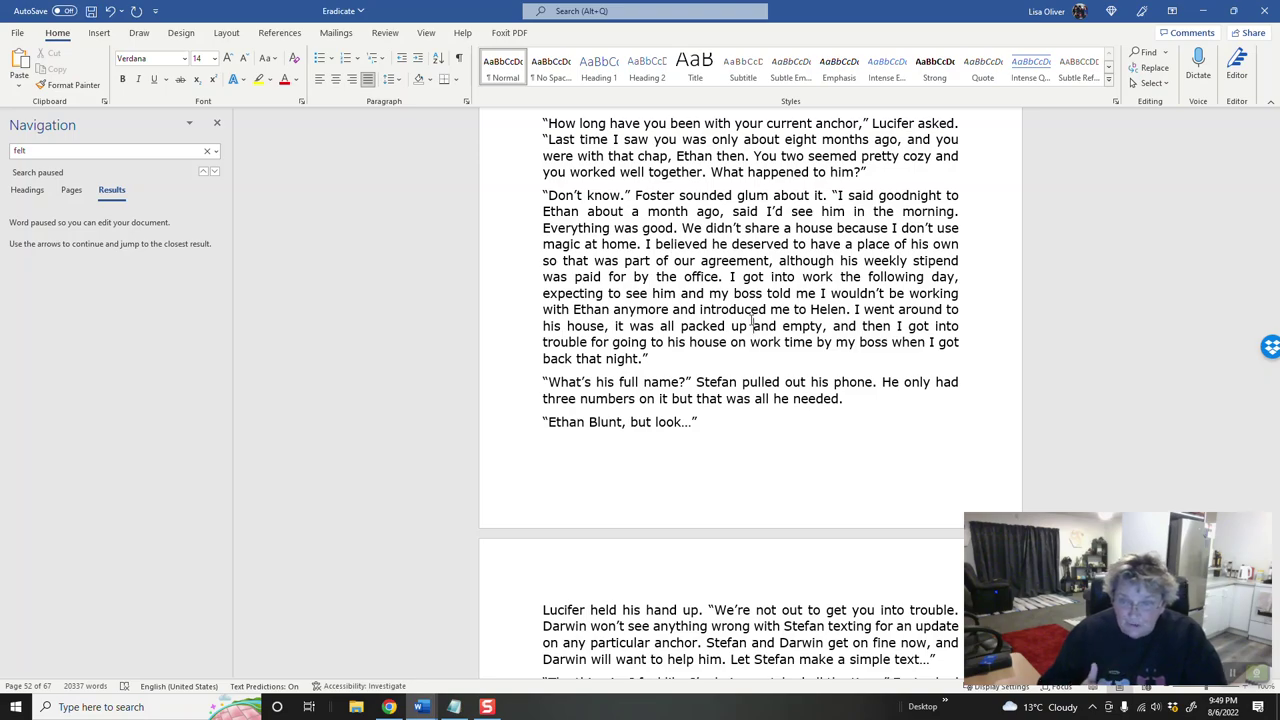
Step: Go to the next "felt" match and replace the preceding sentence "He hated doing it" with "It was not something he was happy doing."
{"action": "left_click", "coordinate": [214, 172]}
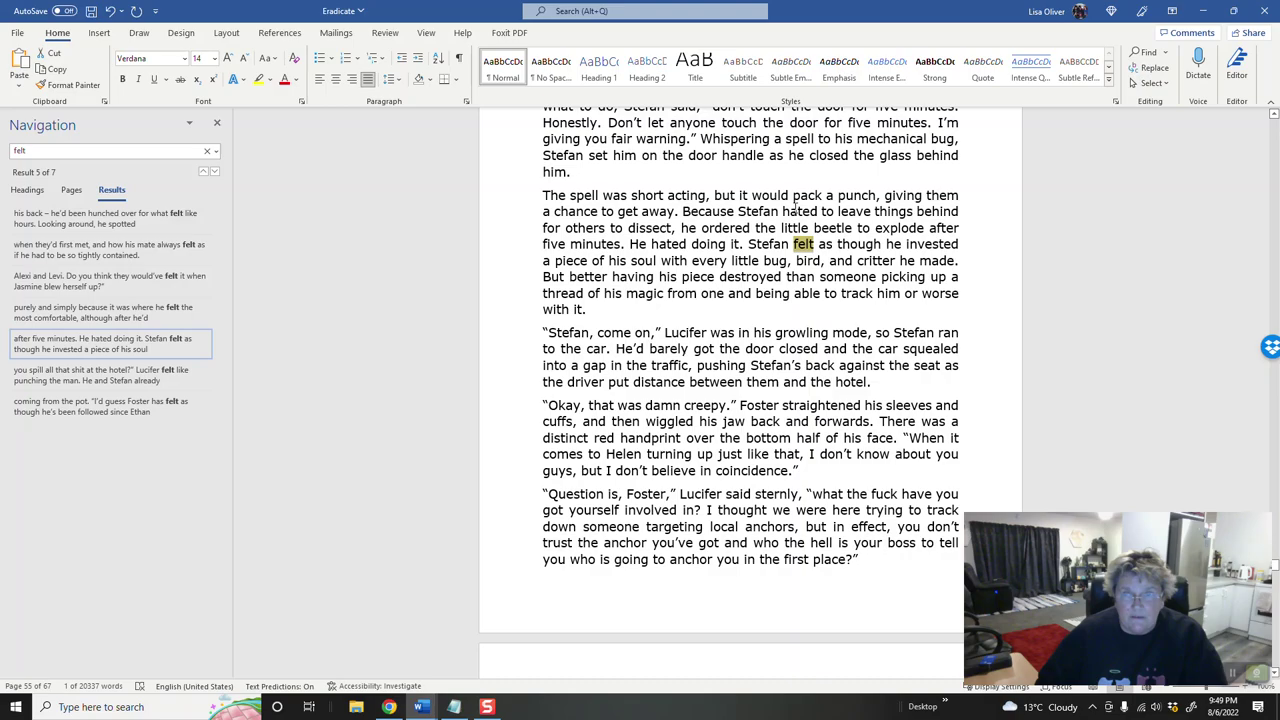
{"action": "left_click", "coordinate": [625, 243]}
{"action": "left_click_drag", "start_coordinate": [627, 243], "coordinate": [741, 243]}
{"action": "type", "text": "It was"}
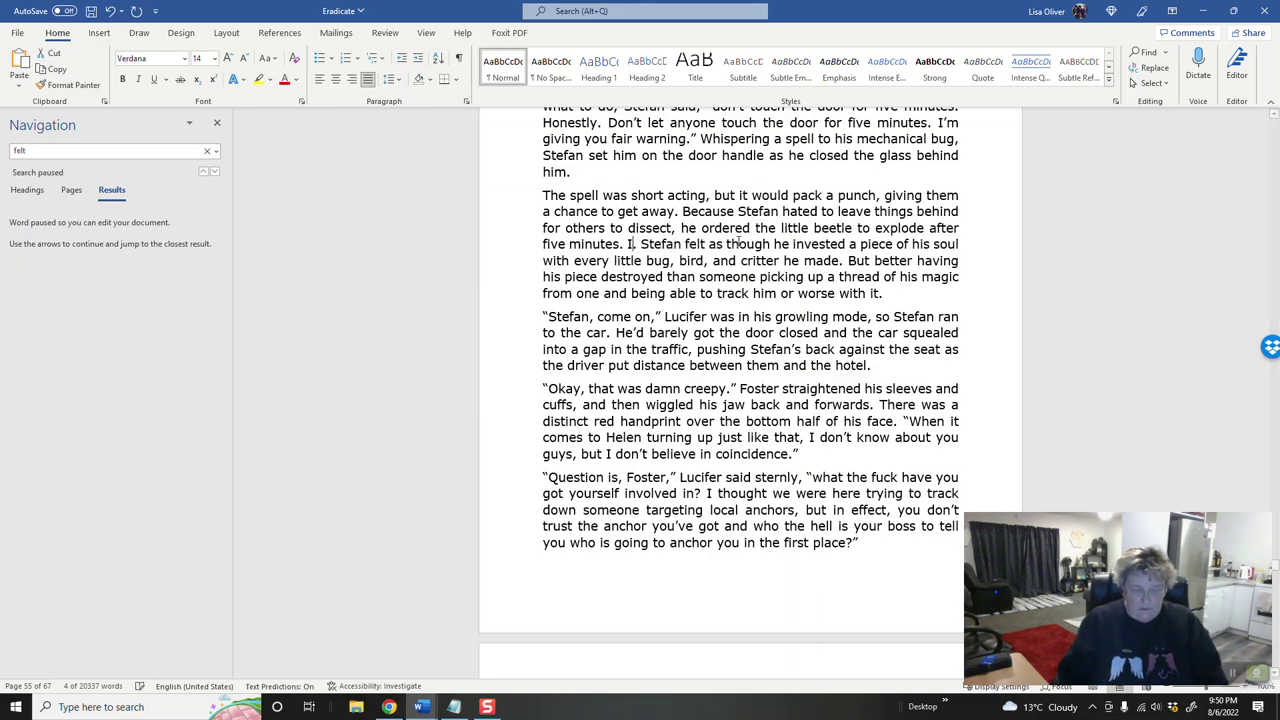
{"action": "type", "text": " not something he "}
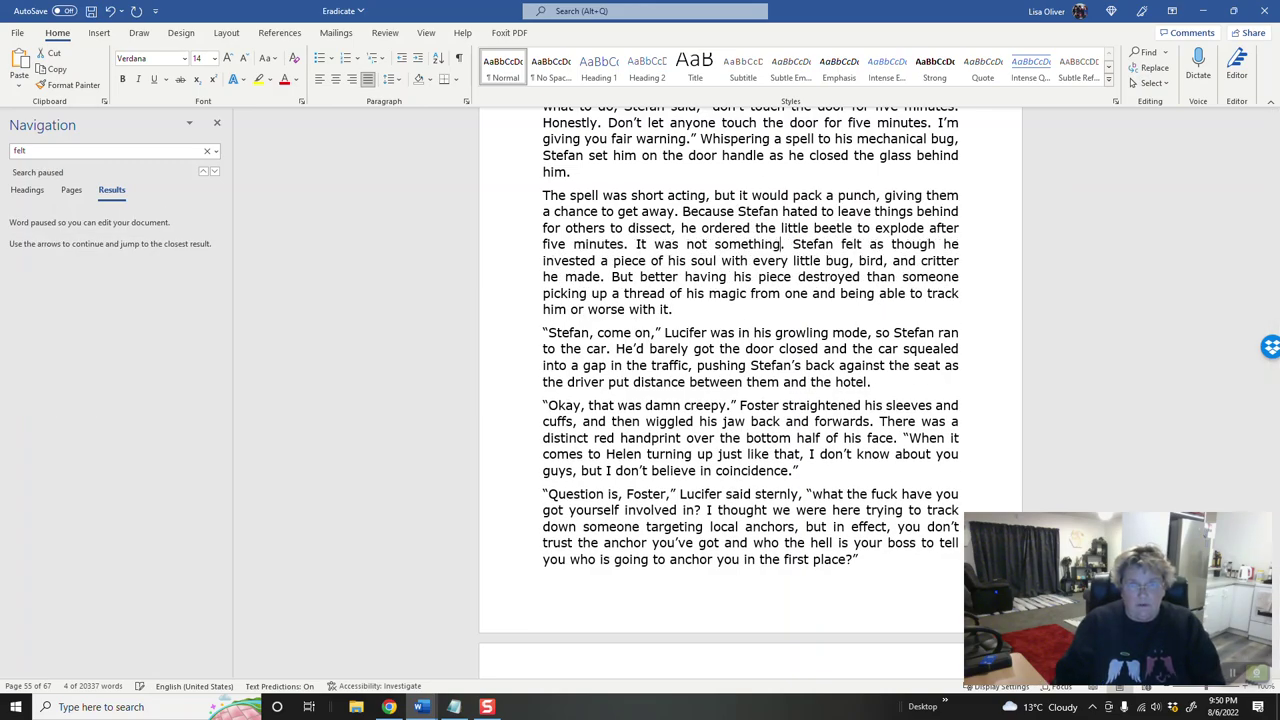
{"action": "type", "text": "was happy do"}
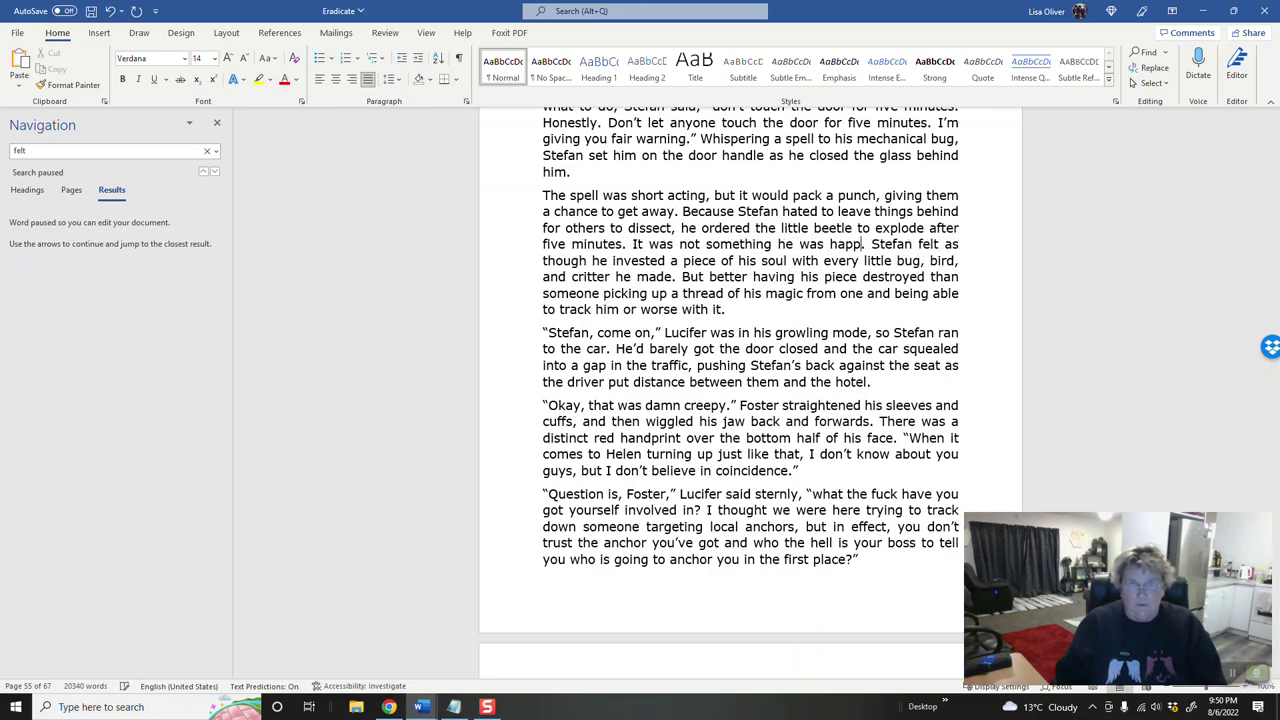
{"action": "type", "text": "ing."}
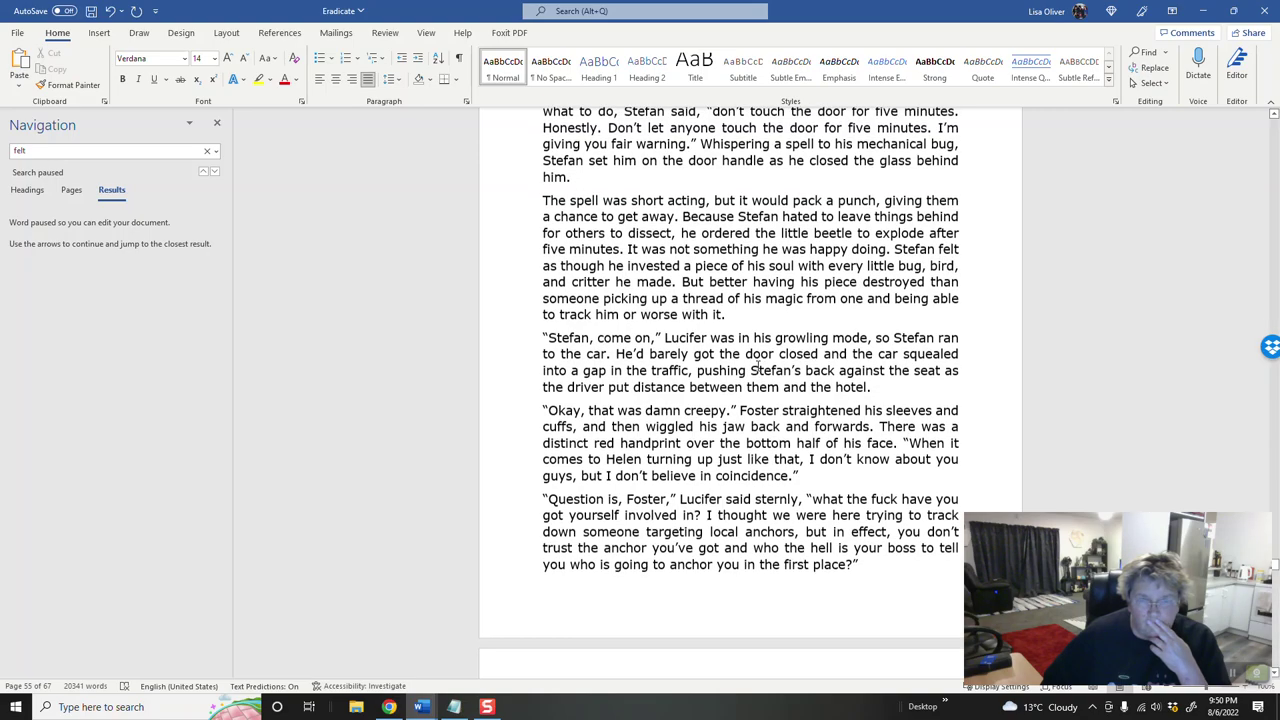
Step: Resume the "felt" search and examine the last two matches, "felt like punching the man" and "has felt as though he's been followed", in context
{"action": "scroll", "coordinate": [756, 365], "scroll_direction": "down", "scroll_amount": 3}
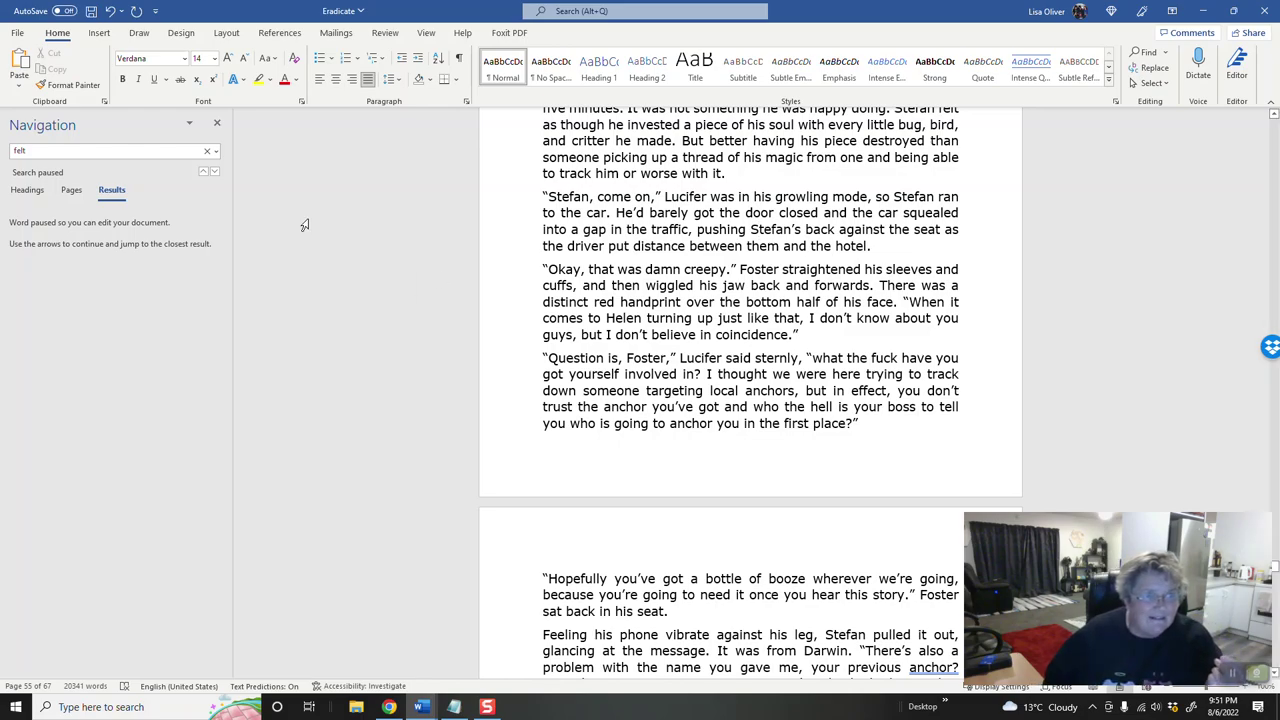
{"action": "left_click", "coordinate": [215, 172]}
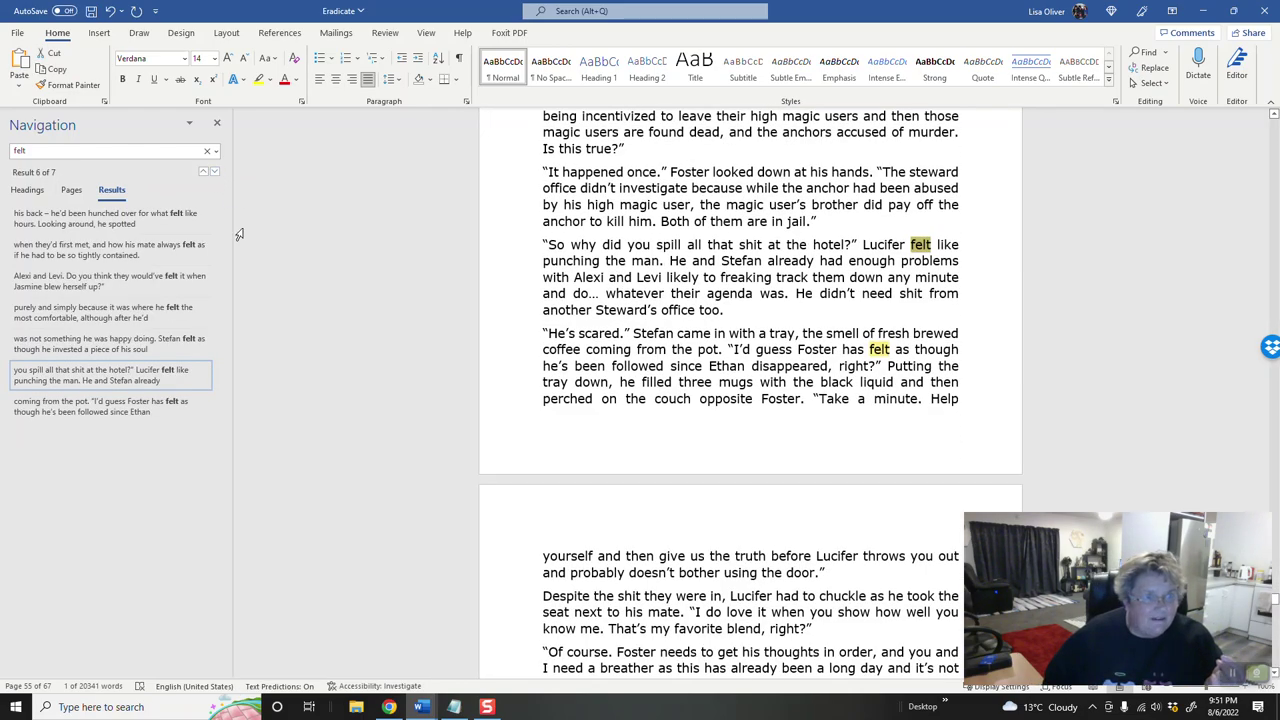
{"action": "left_click", "coordinate": [99, 410]}
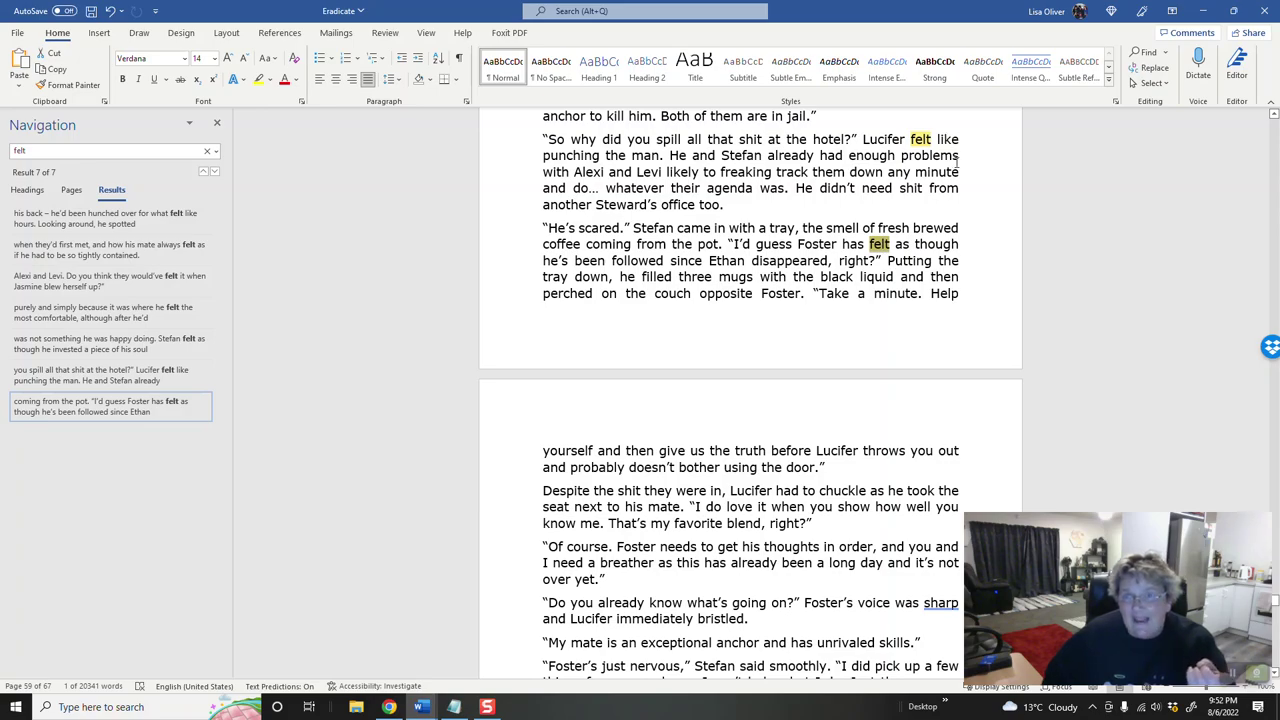
{"action": "scroll", "coordinate": [966, 164], "scroll_direction": "up", "scroll_amount": 1}
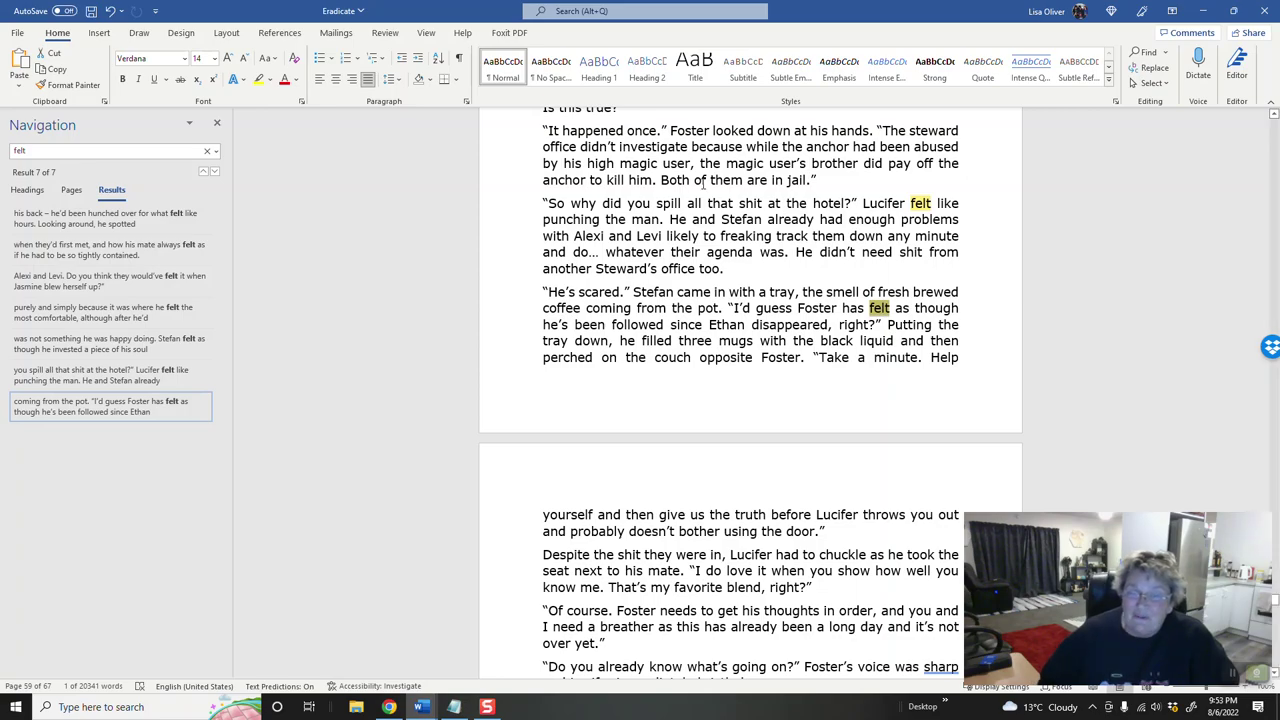
{"action": "scroll", "coordinate": [697, 191], "scroll_direction": "down", "scroll_amount": 1}
{"action": "scroll", "coordinate": [697, 191], "scroll_direction": "down", "scroll_amount": 2}
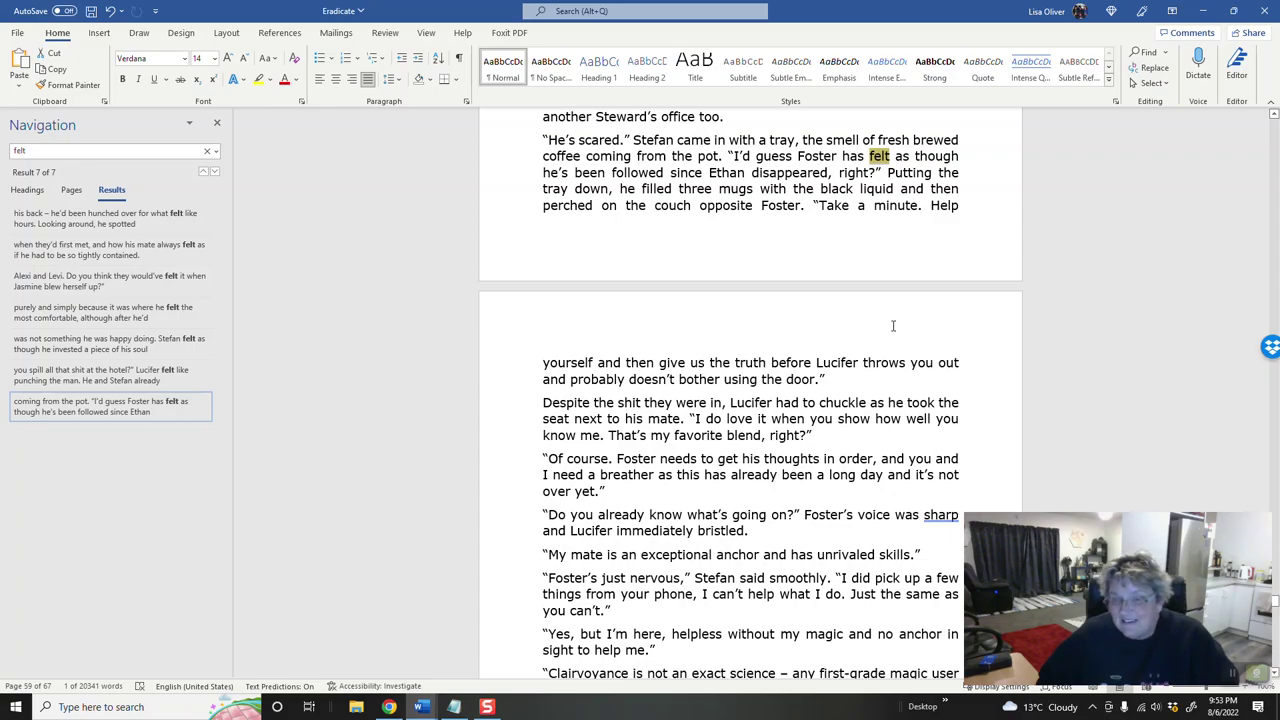
{"action": "scroll", "coordinate": [893, 325], "scroll_direction": "up", "scroll_amount": 3}
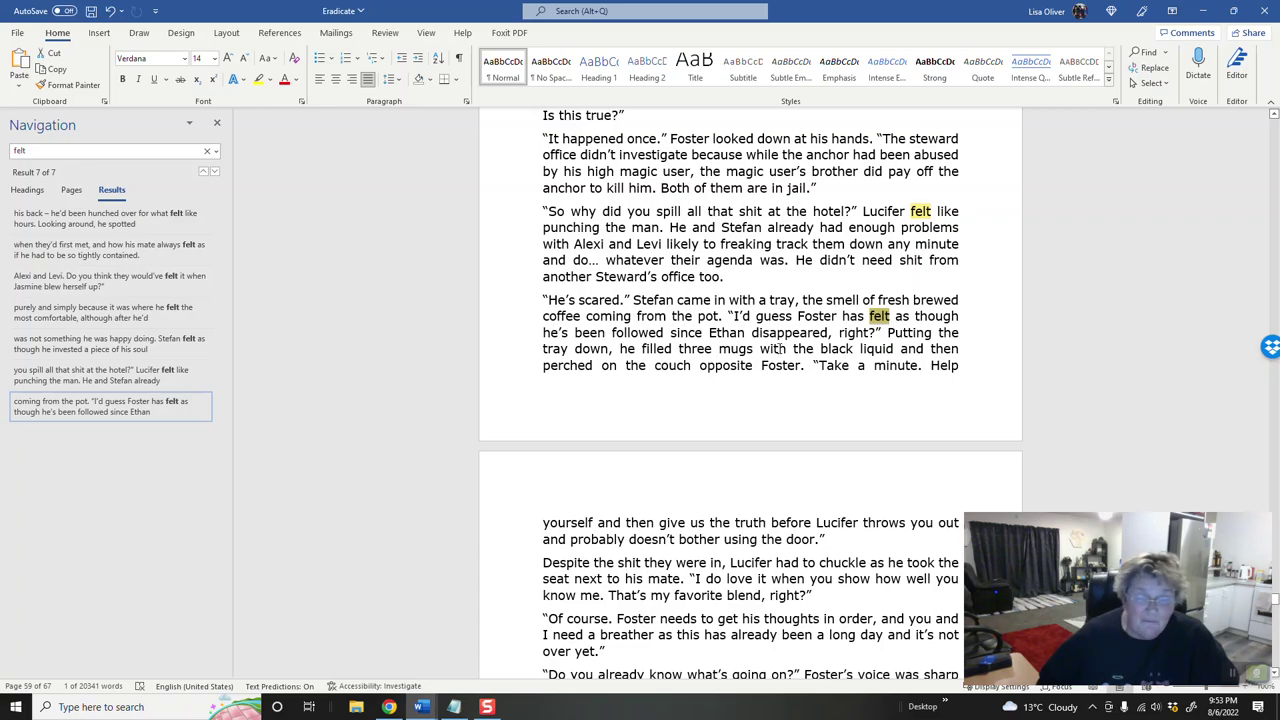
{"action": "scroll", "coordinate": [779, 348], "scroll_direction": "down", "scroll_amount": 3}
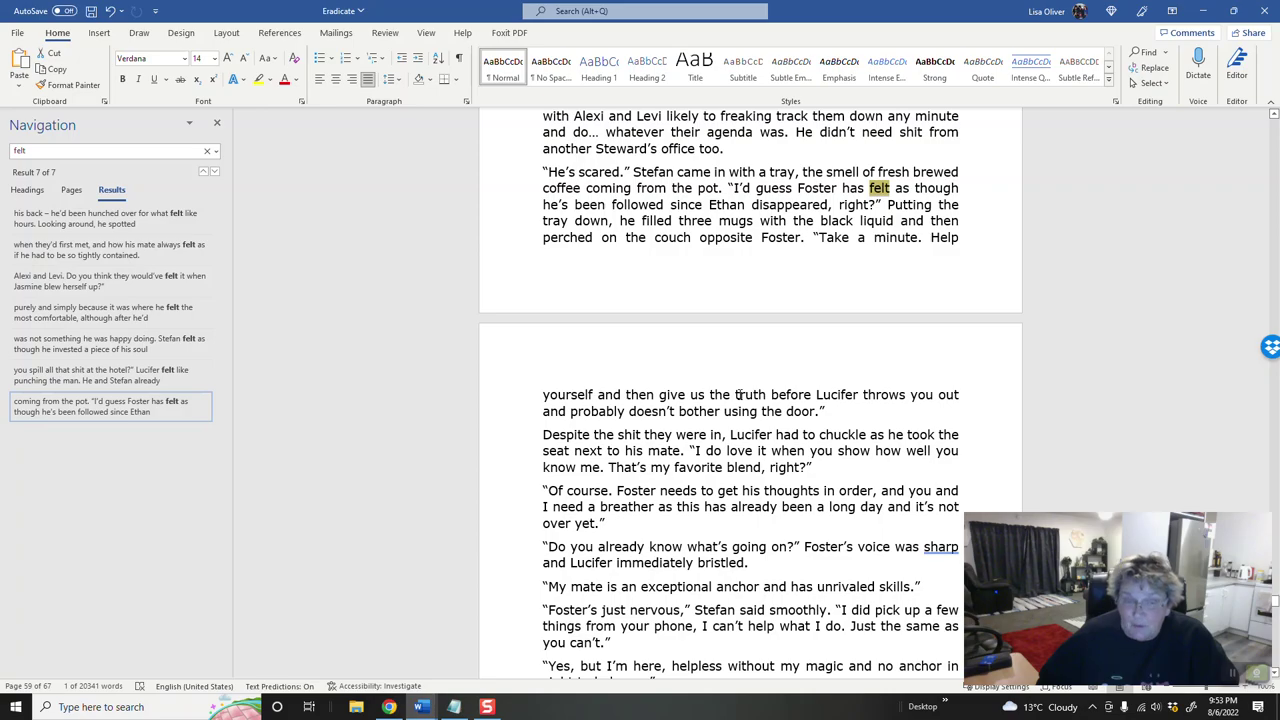
{"action": "scroll", "coordinate": [737, 394], "scroll_direction": "up", "scroll_amount": 8}
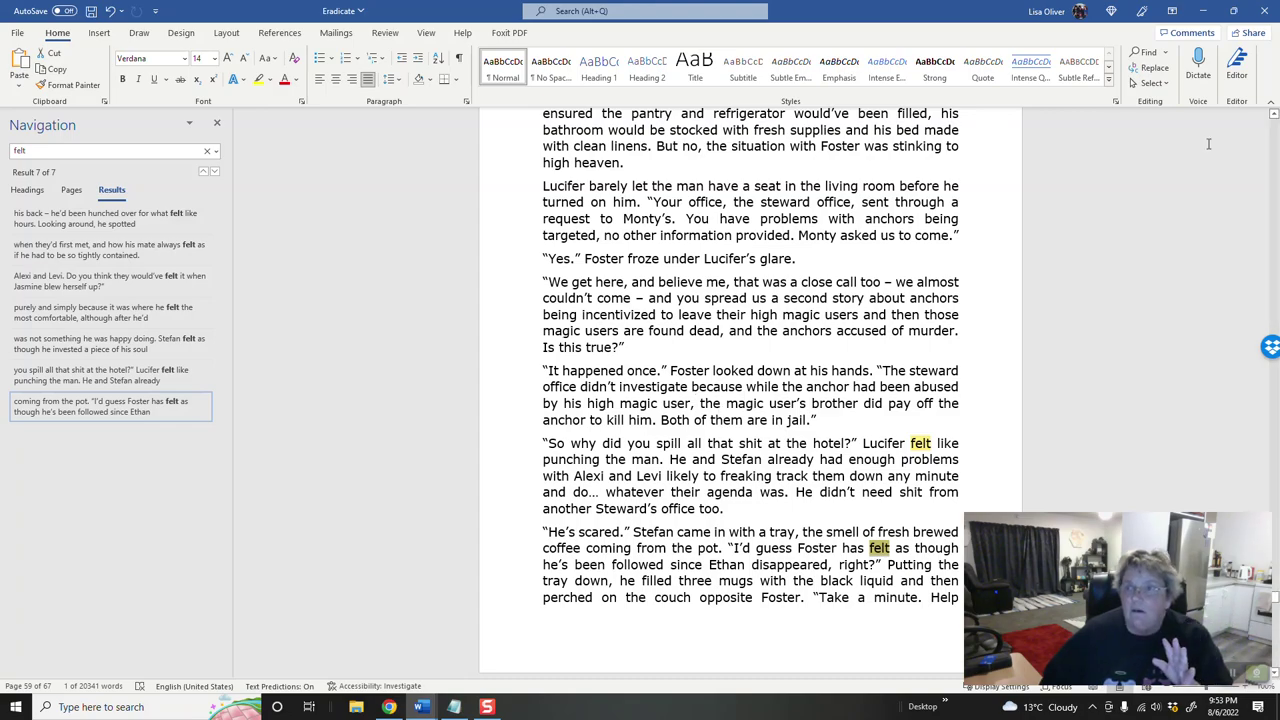
Step: Search the manuscript for "angry" instead of "felt"
{"action": "left_click", "coordinate": [40, 152]}
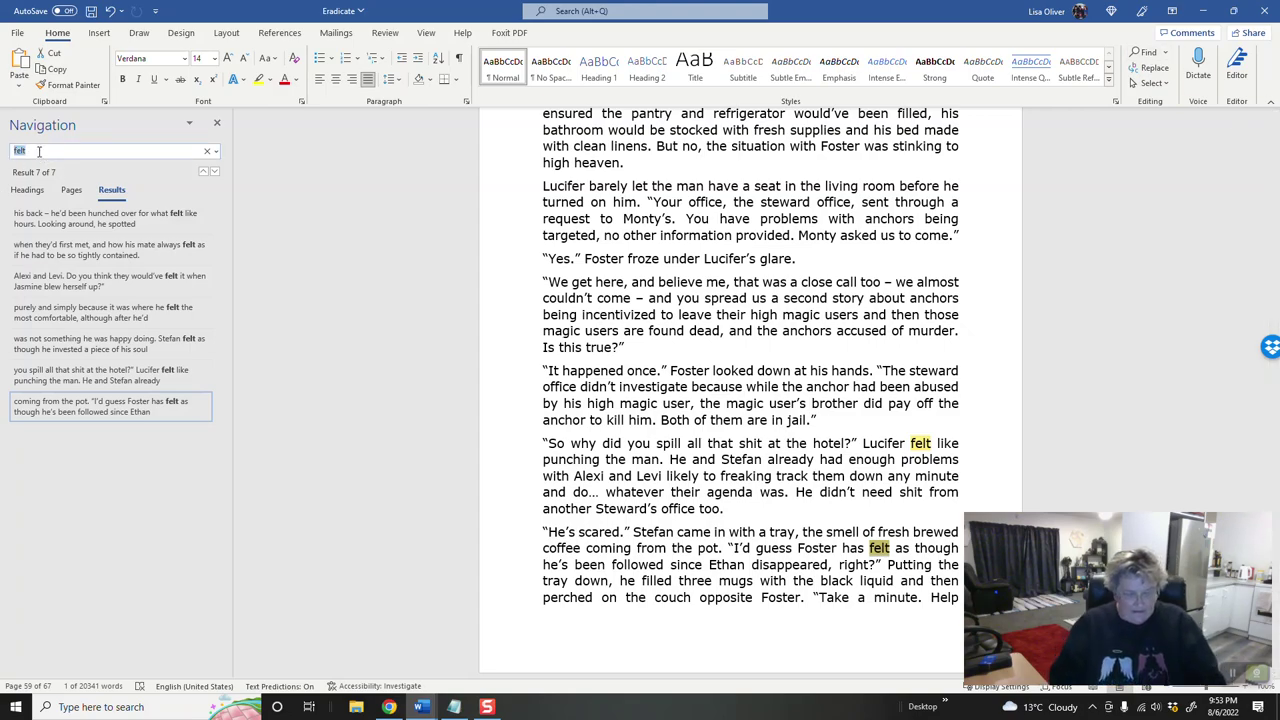
{"action": "type", "text": "ang"}
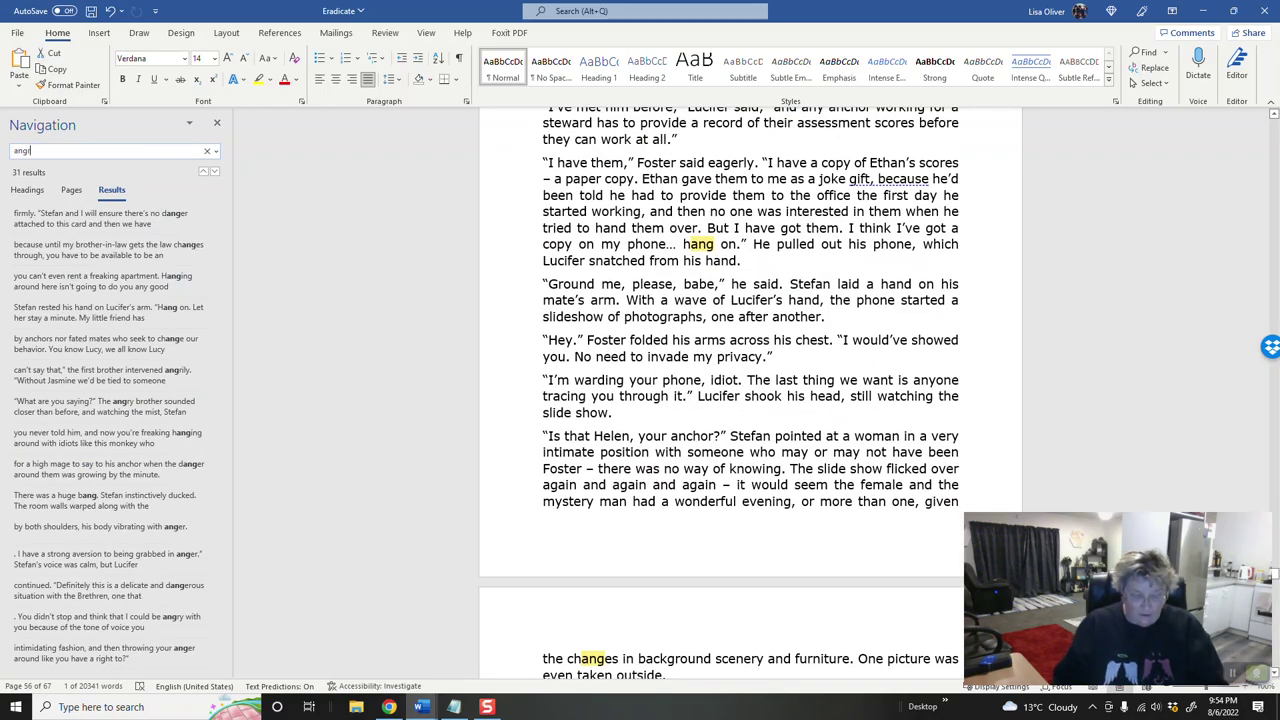
{"action": "type", "text": "ry"}
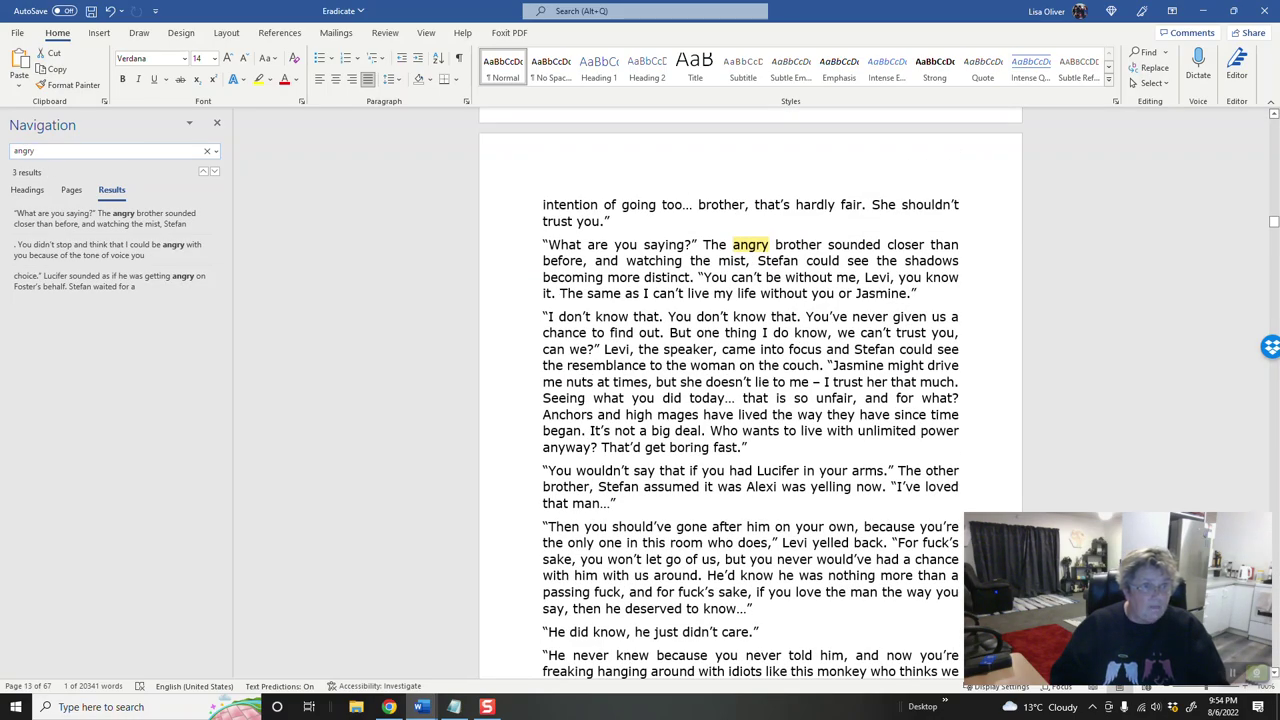